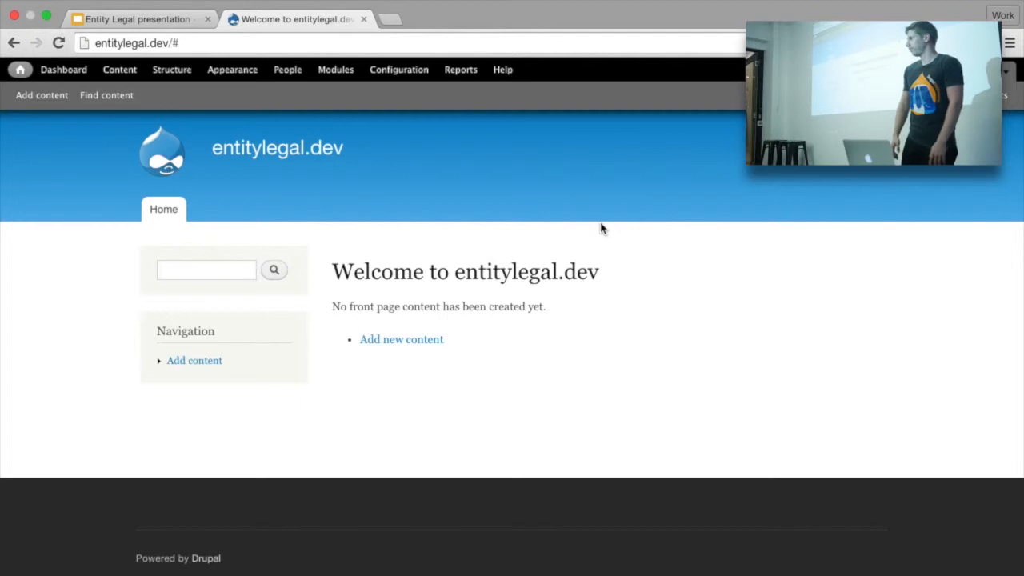
Step: Go to Structure and open the Legal documents admin page
{"action": "left_click", "coordinate": [184, 76]}
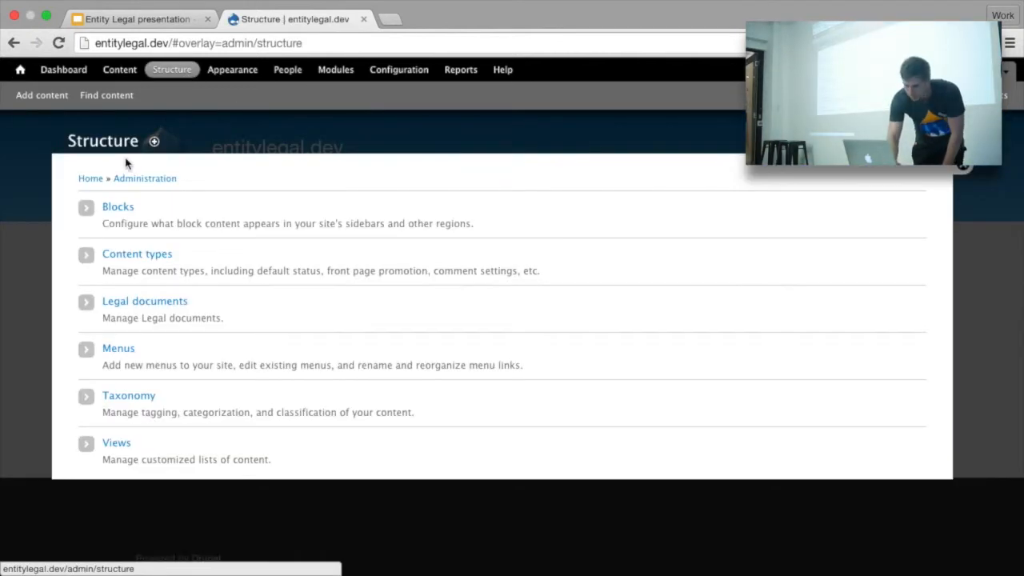
{"action": "left_click", "coordinate": [165, 306]}
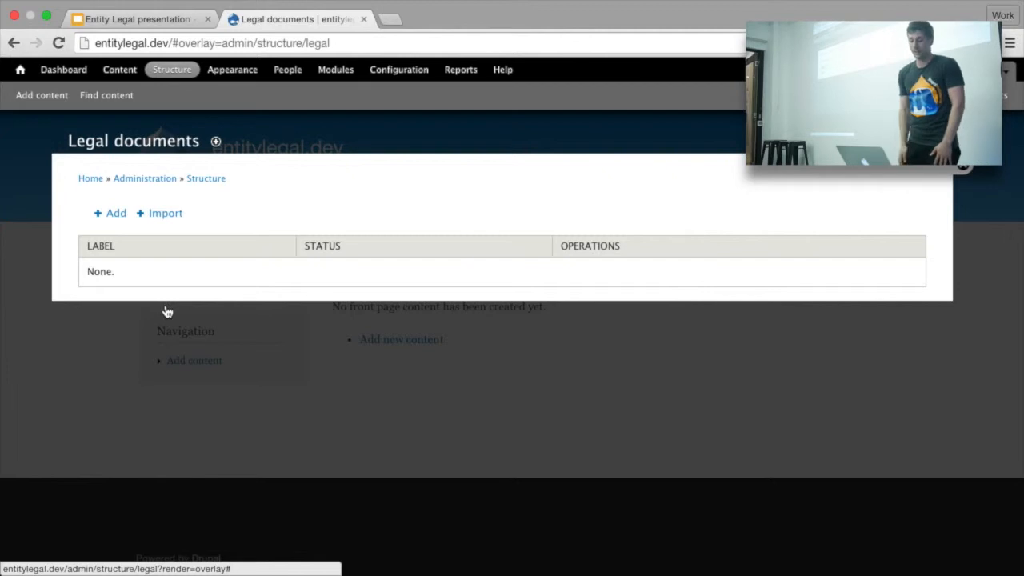
Step: Add a legal document labelled 'Terms and Conditions' that new users must accept on signup
{"action": "left_click", "coordinate": [102, 220]}
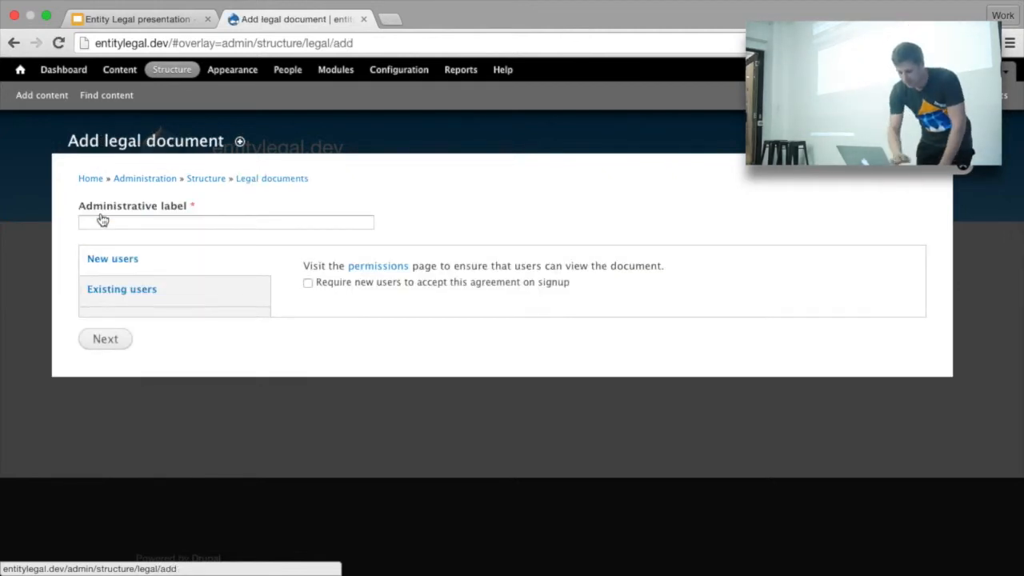
{"action": "left_click", "coordinate": [116, 223]}
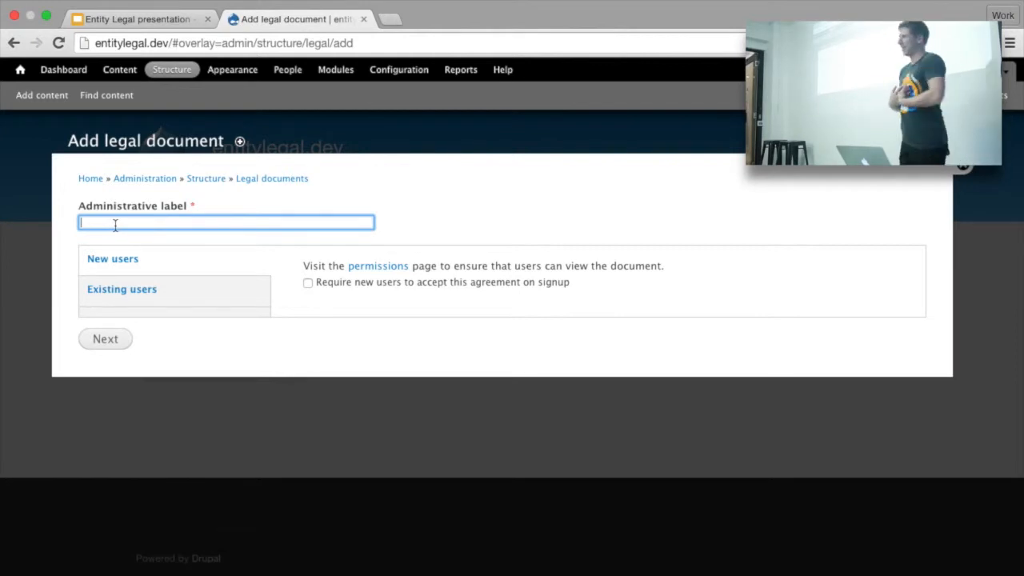
{"action": "type", "text": "Term"}
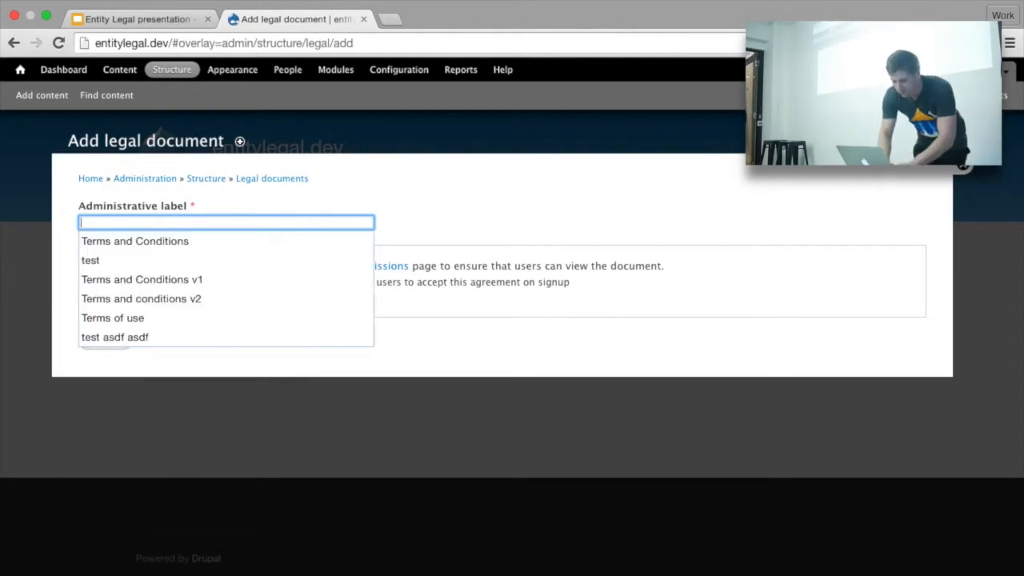
{"action": "type", "text": "s and Con"}
{"action": "key", "text": "Down"}
{"action": "key", "text": "Return"}
{"action": "left_click", "coordinate": [572, 239]}
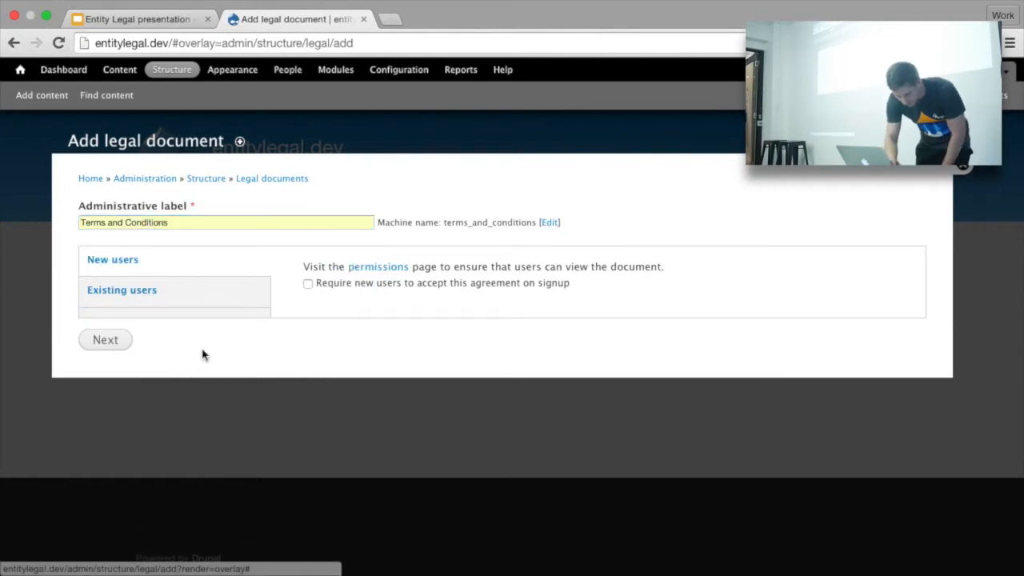
{"action": "left_click", "coordinate": [307, 284]}
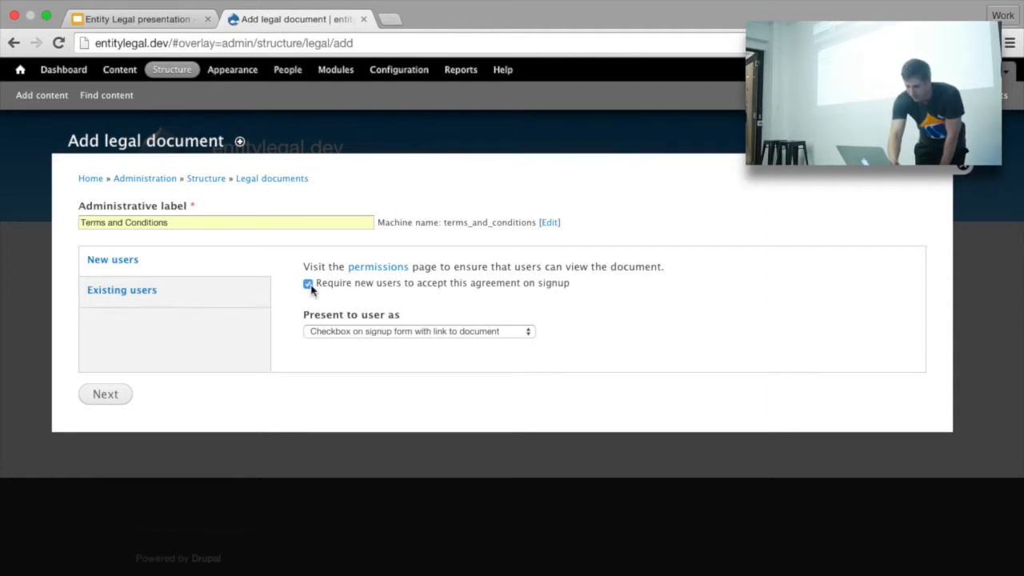
{"action": "left_click", "coordinate": [115, 395]}
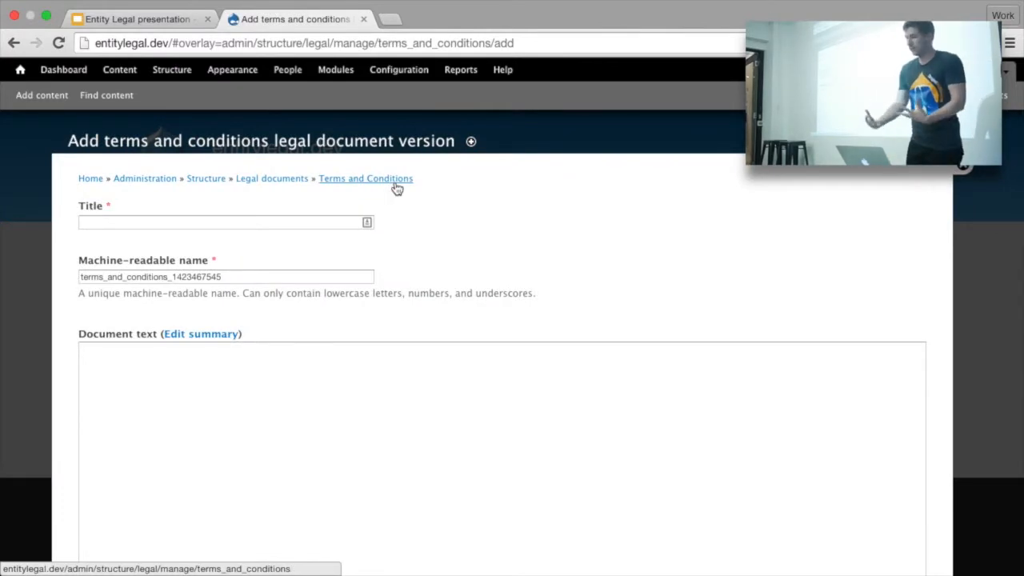
Step: Save version 'Terms and Conditions v1' with machine name terms_and_conditions_v1 and acceptance label 'I agree'
{"action": "left_click", "coordinate": [192, 222]}
{"action": "type", "text": "Terms a"}
{"action": "key", "text": "Down"}
{"action": "key", "text": "Down"}
{"action": "key", "text": "Tab"}
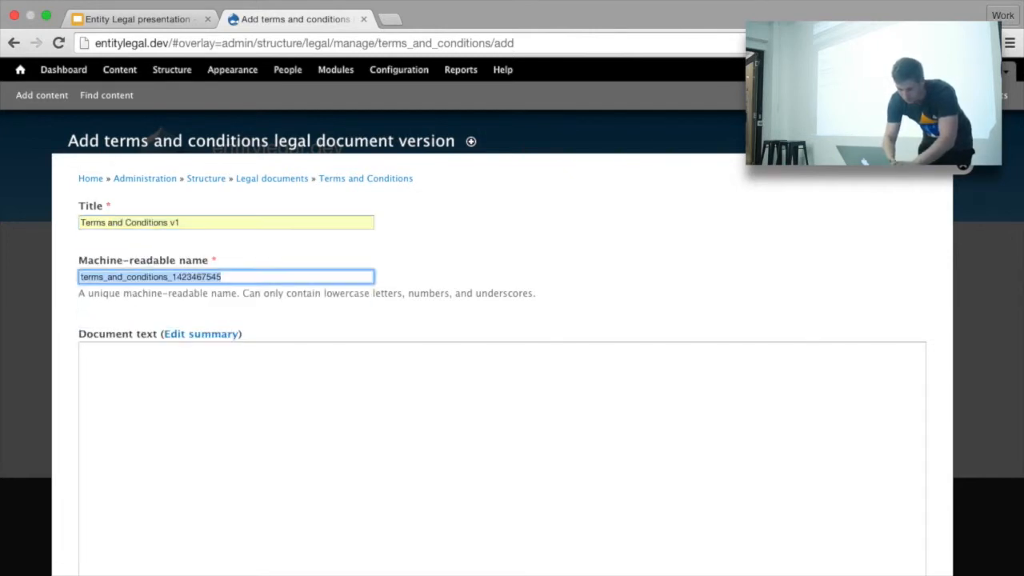
{"action": "left_click", "coordinate": [179, 272]}
{"action": "left_click_drag", "start_coordinate": [171, 276], "coordinate": [264, 289]}
{"action": "type", "text": "v1"}
{"action": "key", "text": "Tab"}
{"action": "key", "text": "Tab"}
{"action": "scroll", "coordinate": [297, 459], "scroll_direction": "down", "scroll_amount": 2}
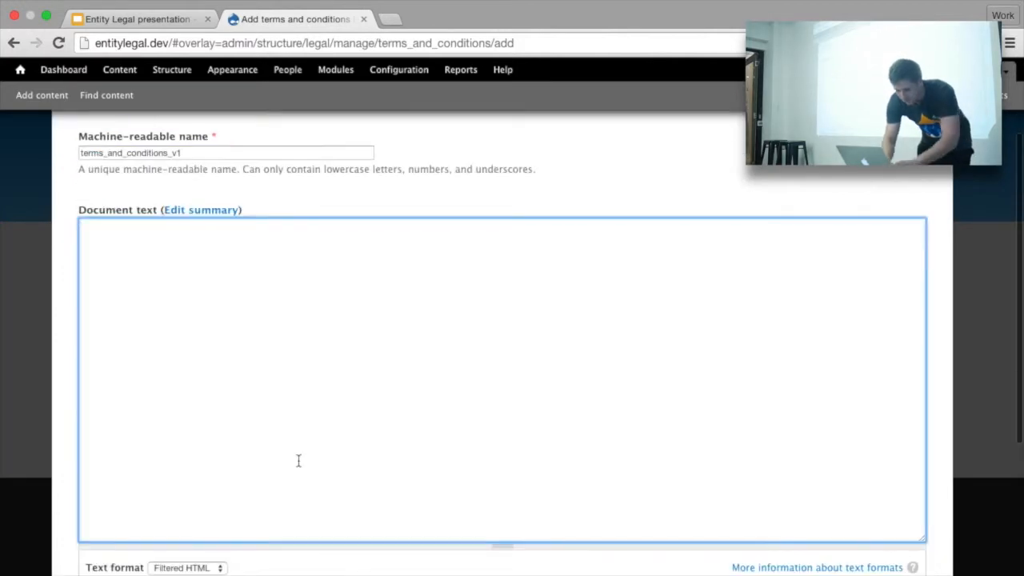
{"action": "scroll", "coordinate": [300, 459], "scroll_direction": "down", "scroll_amount": 5}
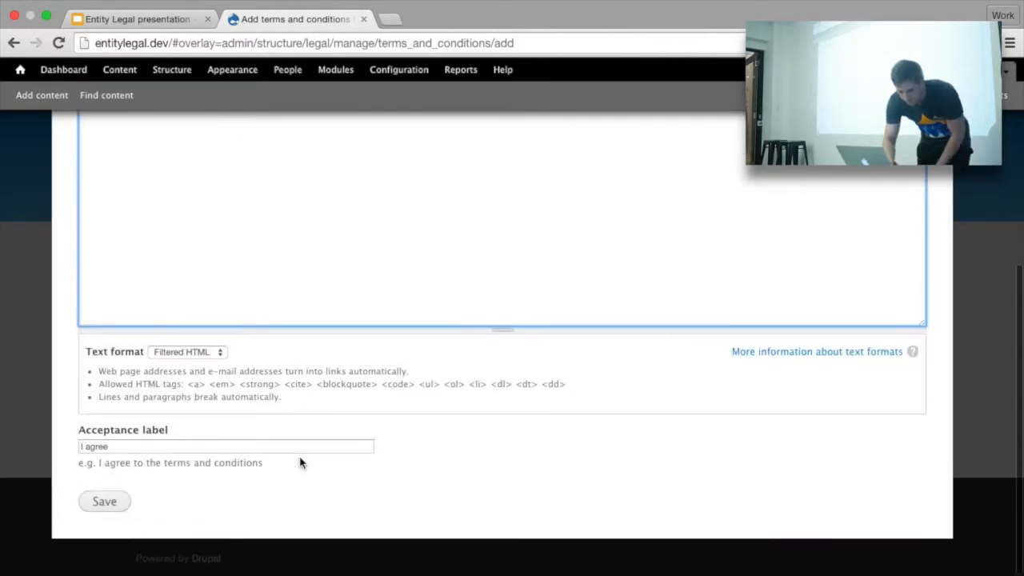
{"action": "left_click", "coordinate": [178, 447]}
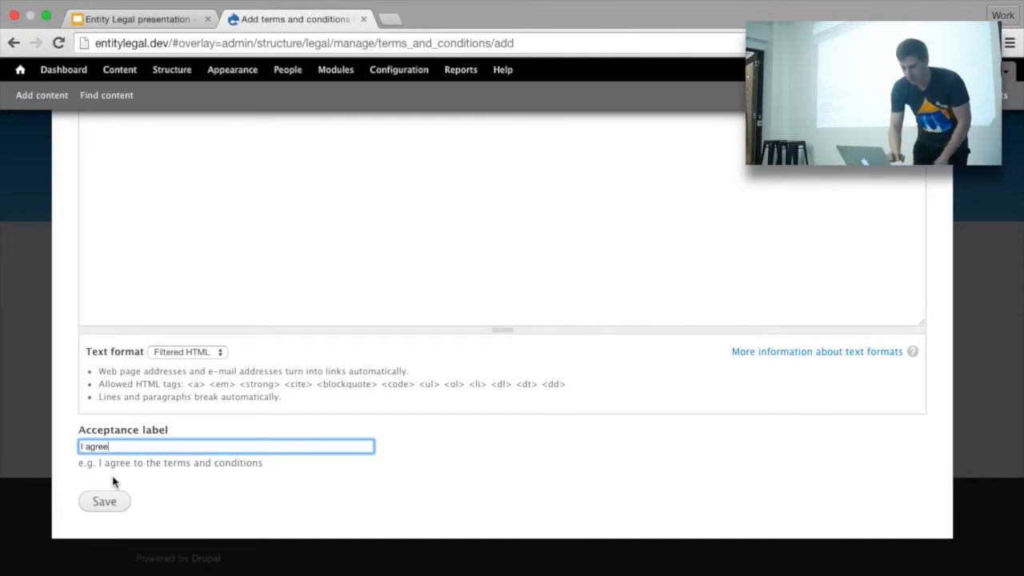
{"action": "left_click", "coordinate": [105, 500]}
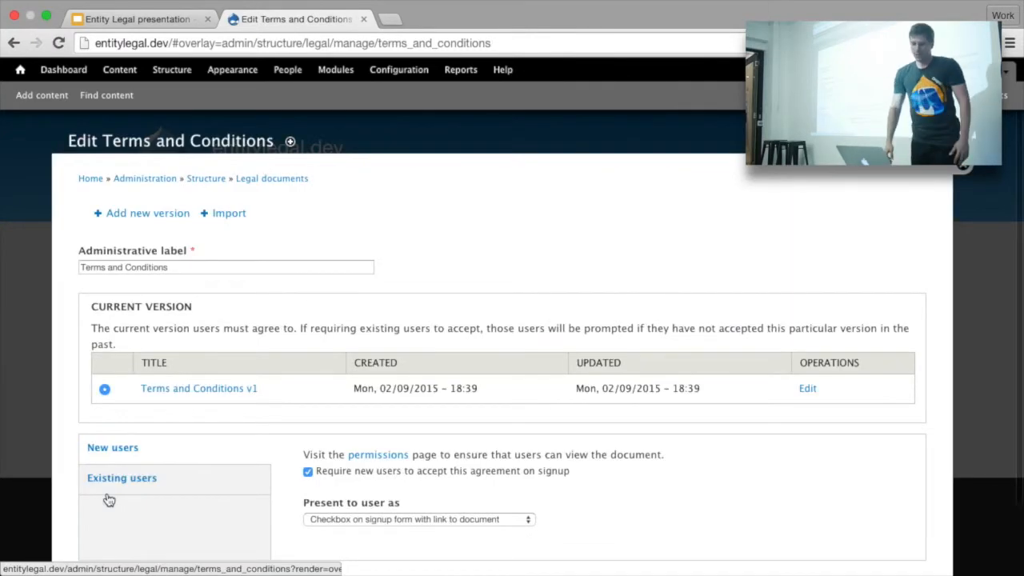
Step: Review the Current version table, then open People in a new tab
{"action": "scroll", "coordinate": [109, 499], "scroll_direction": "down", "scroll_amount": 1}
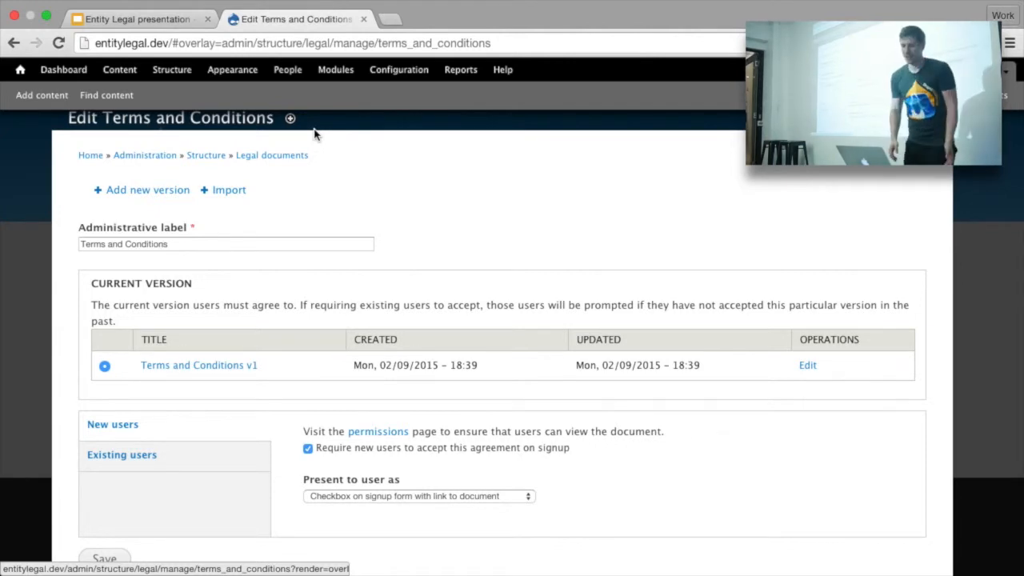
{"action": "left_click", "coordinate": [286, 70]}
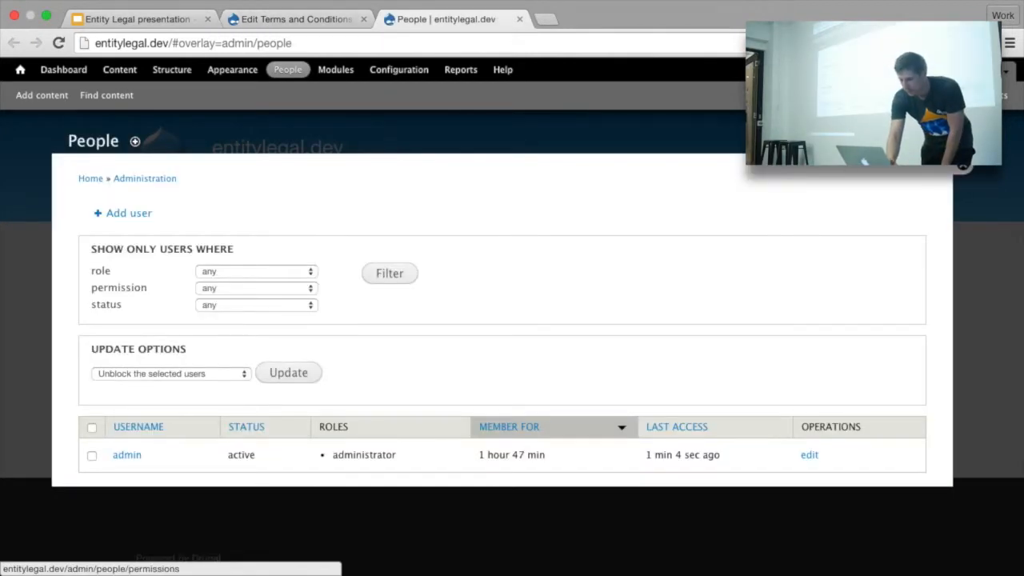
Step: Grant Anonymous and Authenticated users View terms_and_conditions permission and save the permissions
{"action": "left_click", "coordinate": [825, 168]}
{"action": "scroll", "coordinate": [780, 265], "scroll_direction": "down", "scroll_amount": 10}
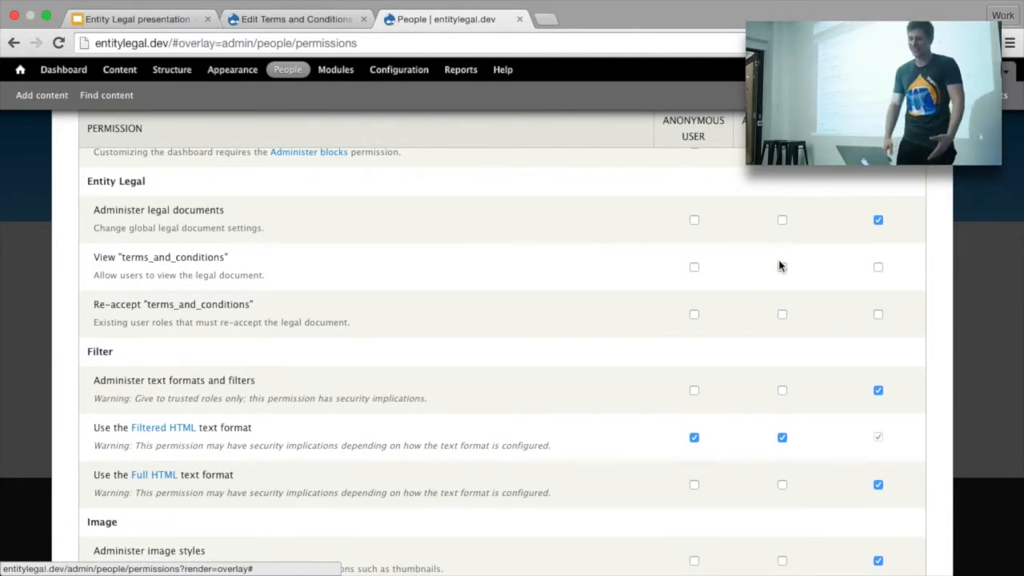
{"action": "left_click", "coordinate": [693, 267]}
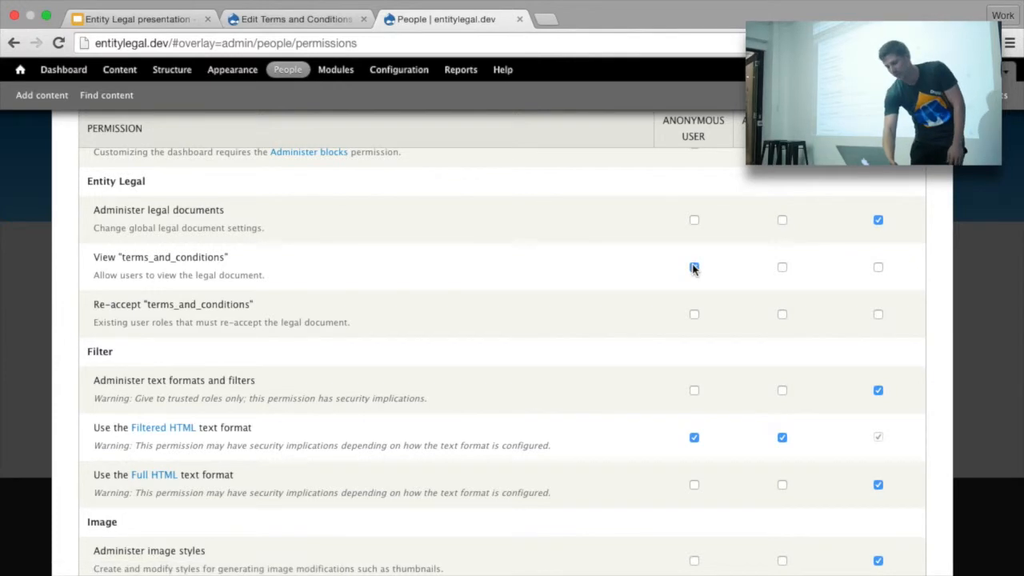
{"action": "left_click", "coordinate": [781, 267]}
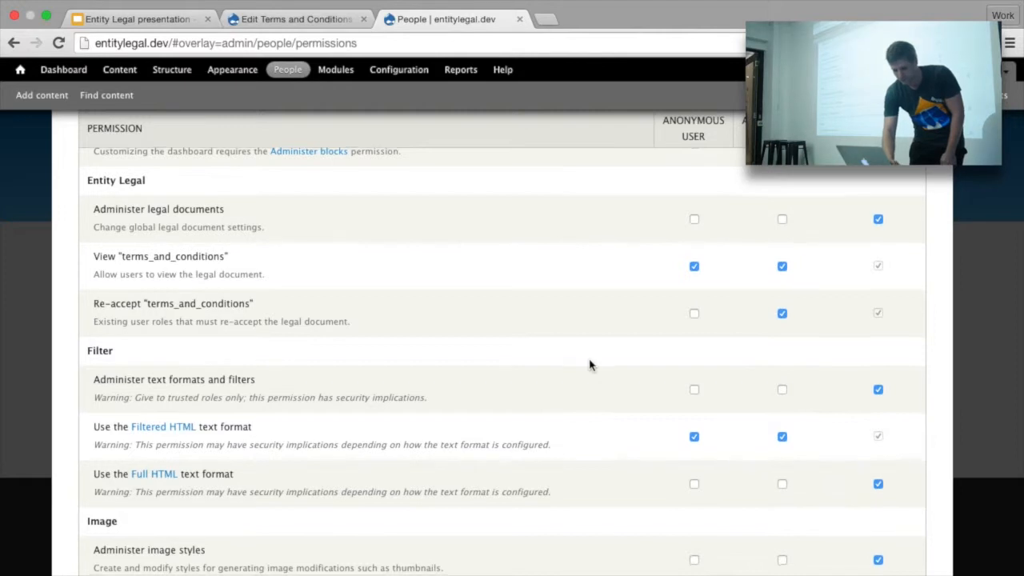
{"action": "scroll", "coordinate": [589, 363], "scroll_direction": "down", "scroll_amount": 20}
{"action": "left_click", "coordinate": [128, 500]}
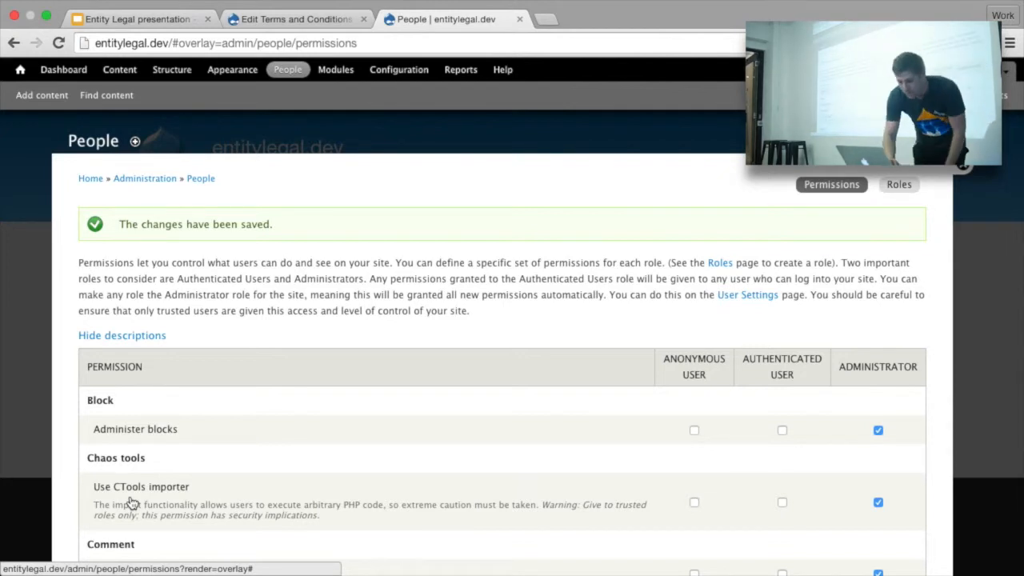
{"action": "scroll", "coordinate": [132, 502], "scroll_direction": "down", "scroll_amount": 3}
Step: Load entitylegal.dev/user/register in a new private browsing window
{"action": "left_click", "coordinate": [111, 9]}
{"action": "left_click", "coordinate": [139, 60]}
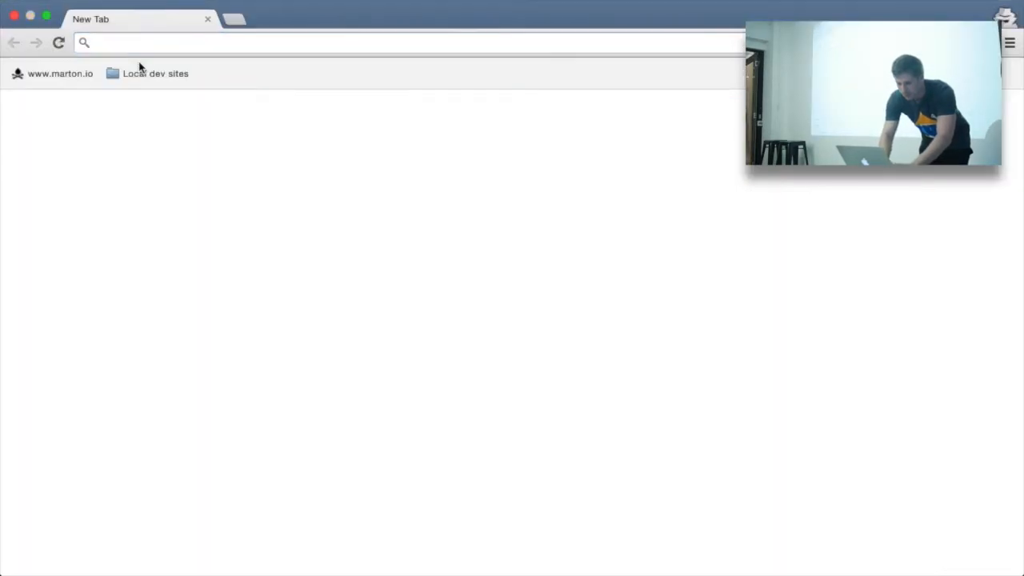
{"action": "type", "text": "ent"}
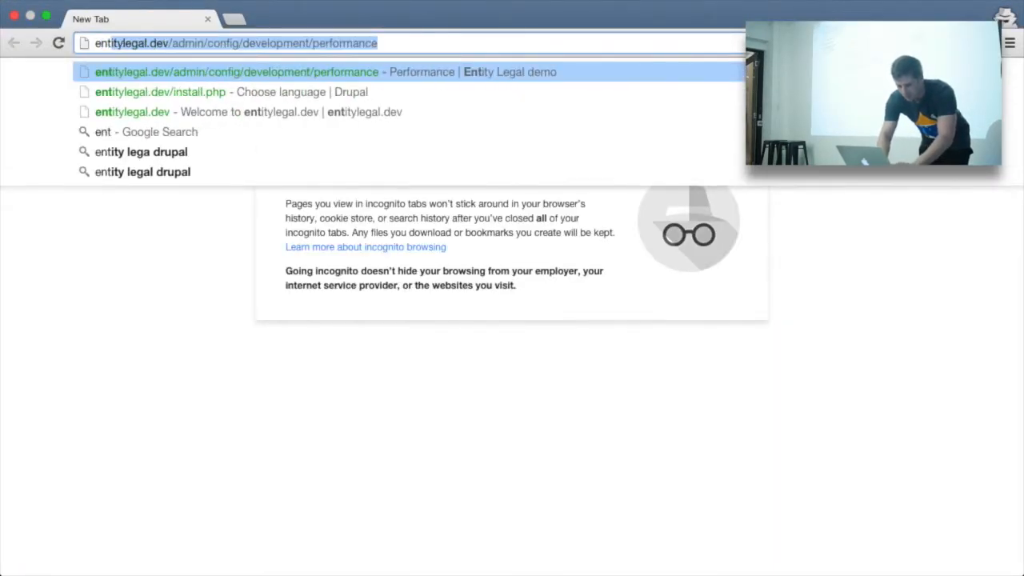
{"action": "type", "text": "itylegal.dev/user/register"}
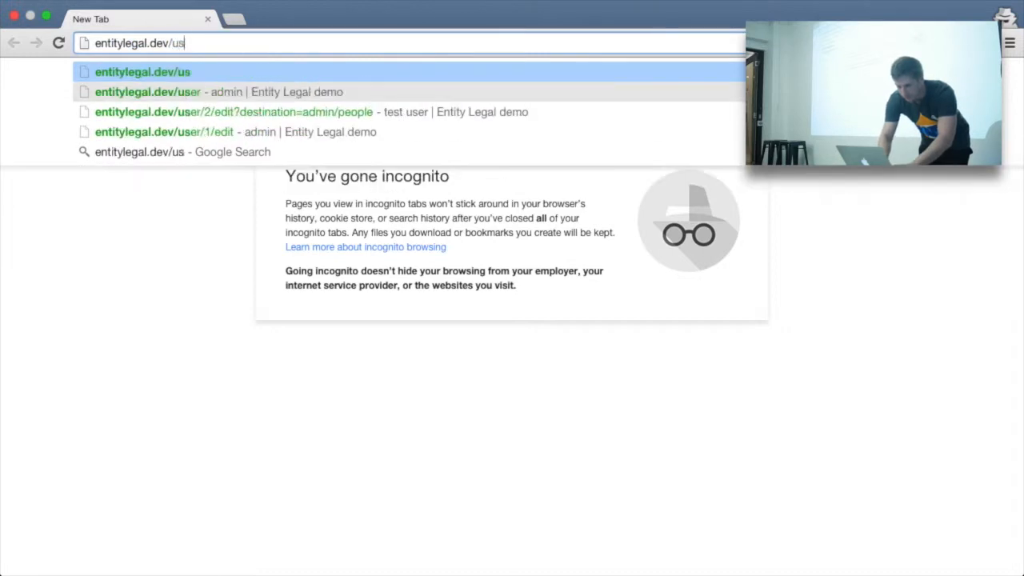
{"action": "key", "text": "Return"}
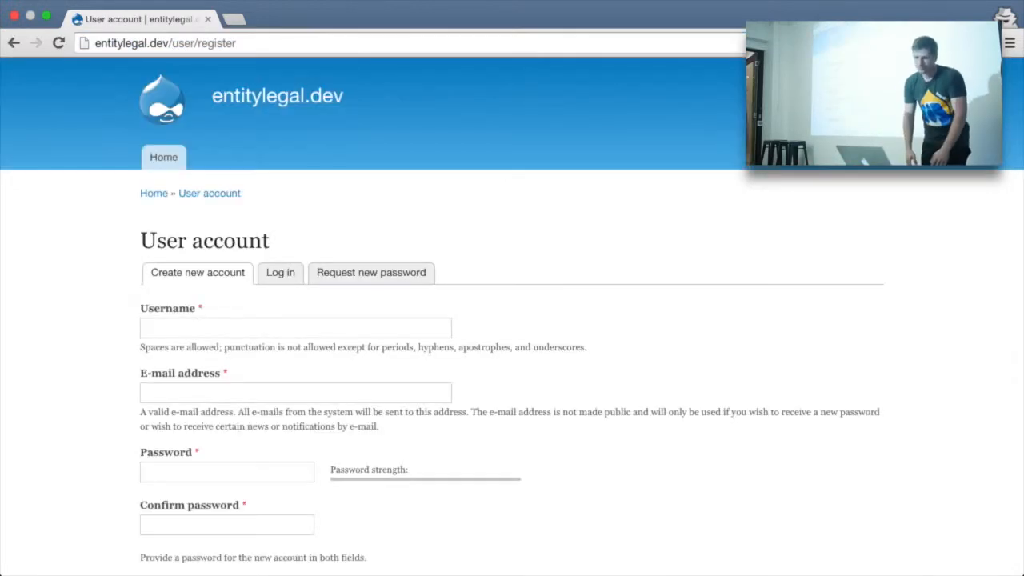
Step: Fill in username 'test', the suggested e-mail address, and the password in both fields
{"action": "scroll", "coordinate": [282, 229], "scroll_direction": "down", "scroll_amount": 1}
{"action": "left_click", "coordinate": [229, 282]}
{"action": "type", "text": "test"}
{"action": "left_click", "coordinate": [211, 305]}
{"action": "left_click", "coordinate": [205, 327]}
{"action": "type", "text": "te"}
{"action": "key", "text": "Down"}
{"action": "key", "text": "Return"}
{"action": "key", "text": "Tab"}
{"action": "type", "text": "test"}
{"action": "key", "text": "Tab"}
{"action": "type", "text": "test"}
{"action": "key", "text": "Tab"}
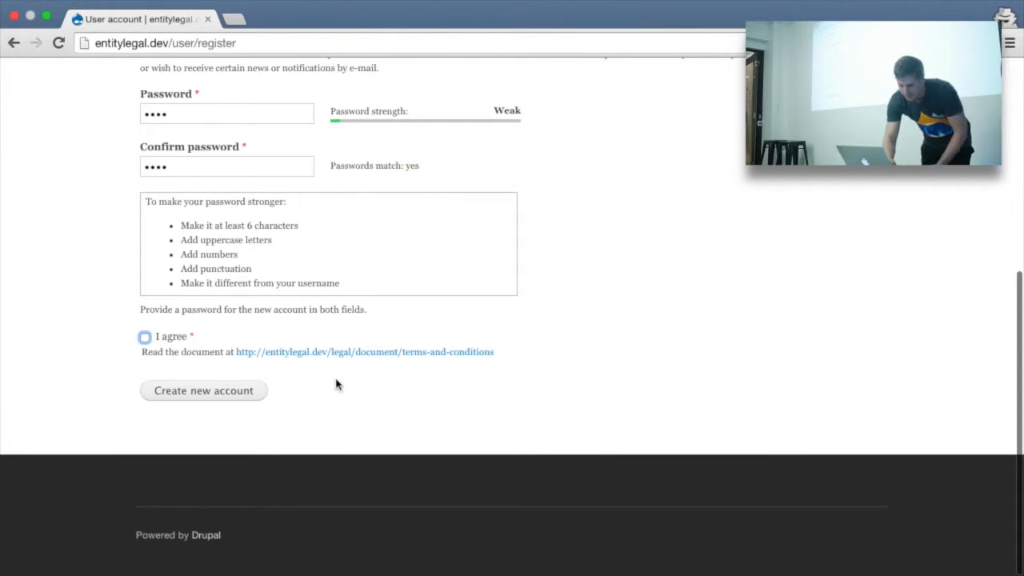
Step: View the linked Terms and Conditions v1 document, then submit the registration form
{"action": "left_click", "coordinate": [303, 351], "text": "super"}
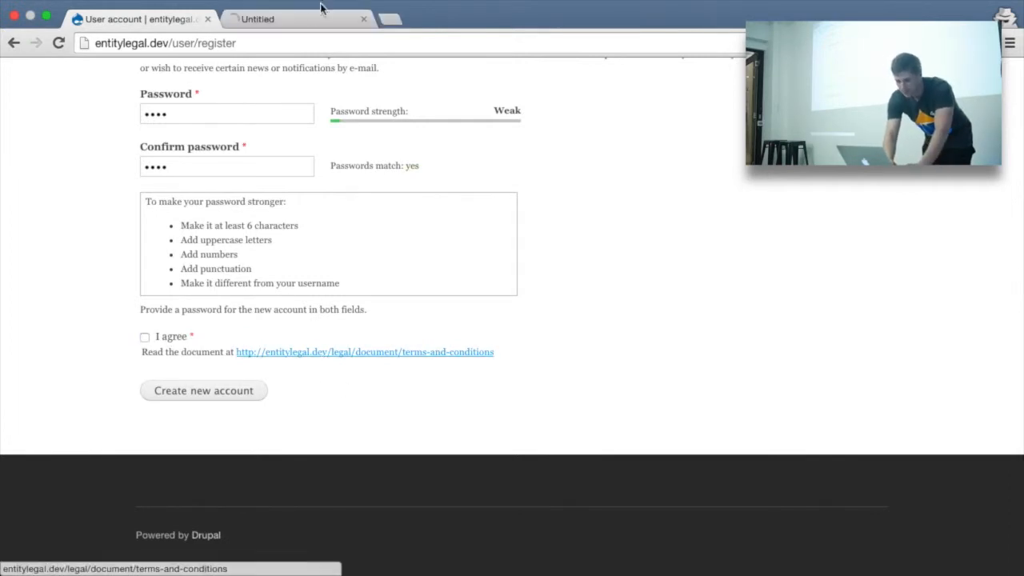
{"action": "left_click", "coordinate": [300, 22]}
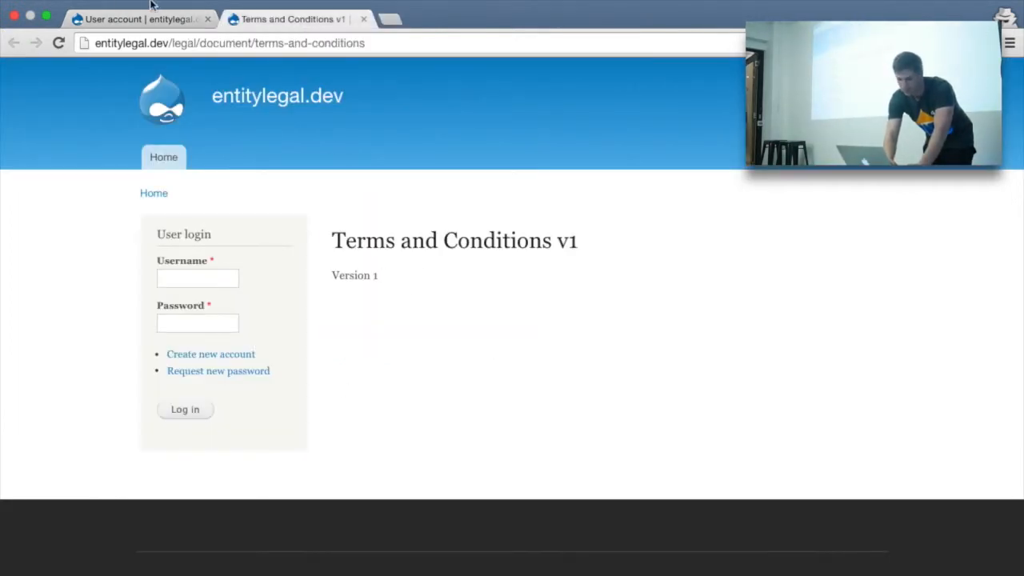
{"action": "left_click", "coordinate": [118, 15]}
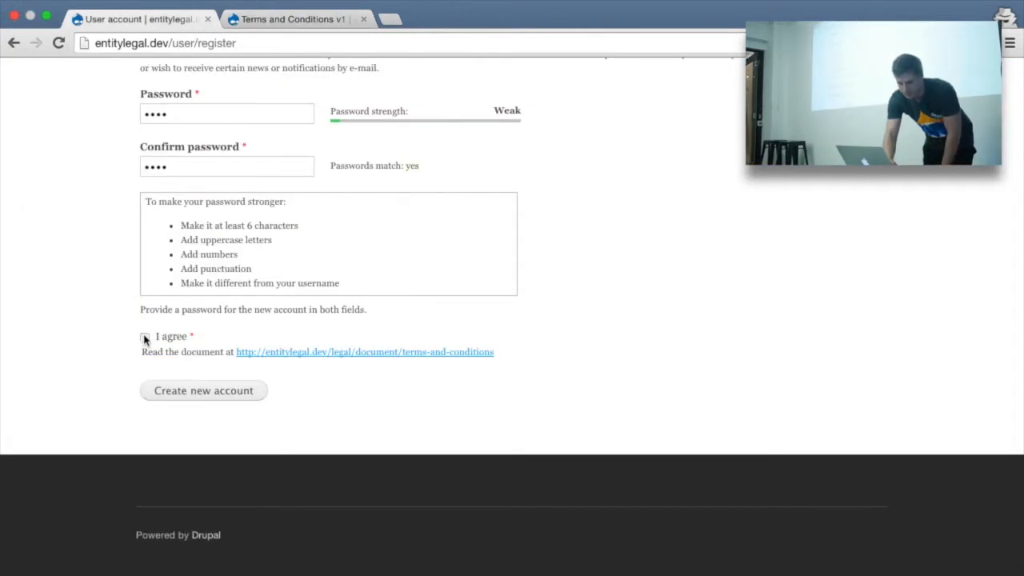
{"action": "left_click", "coordinate": [184, 392]}
Step: Tick 'I agree', re-enter the password in both fields, and create the account
{"action": "scroll", "coordinate": [336, 288], "scroll_direction": "down", "scroll_amount": 10}
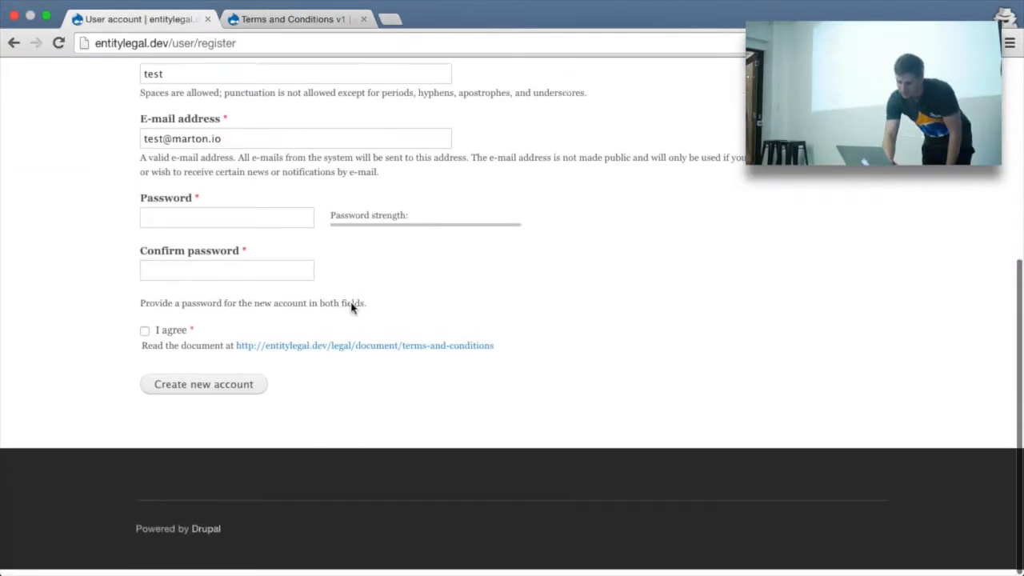
{"action": "left_click", "coordinate": [145, 337]}
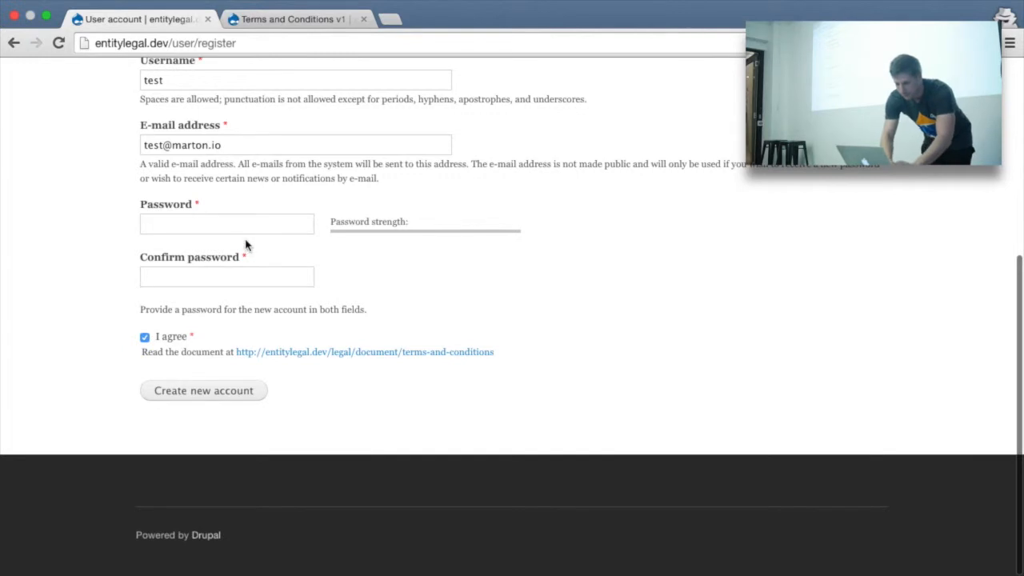
{"action": "left_click", "coordinate": [237, 230]}
{"action": "type", "text": "testtest"}
{"action": "key", "text": "Tab"}
{"action": "type", "text": "te"}
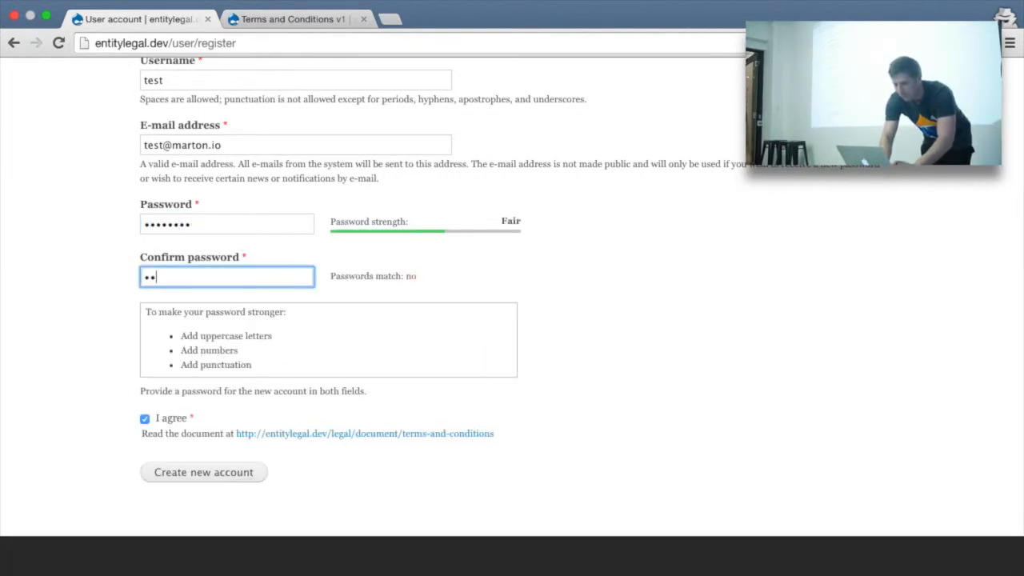
{"action": "left_click", "coordinate": [194, 475]}
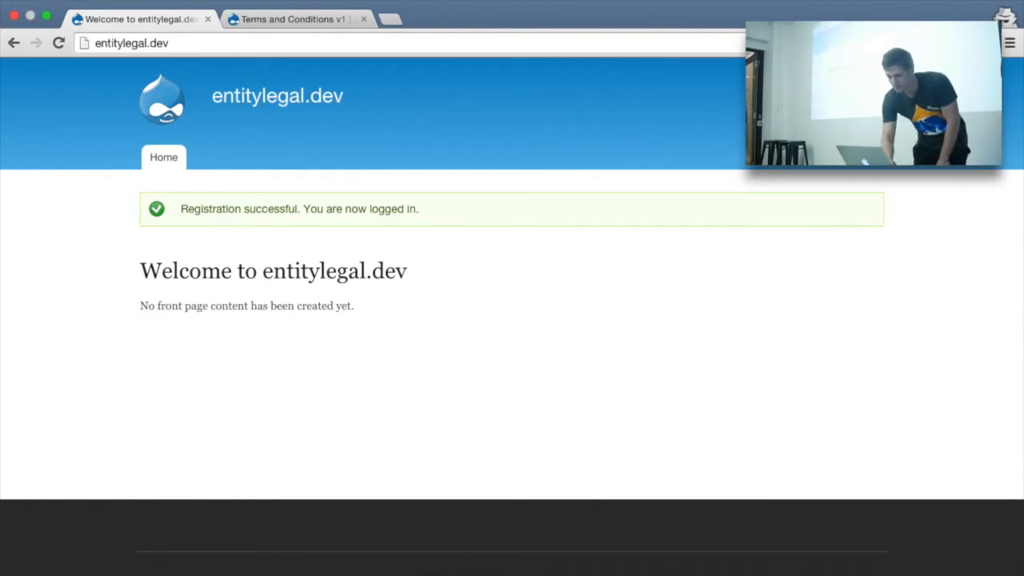
Step: Check the test user's account and front pages, then return to the admin's Edit Terms and Conditions tab
{"action": "left_click", "coordinate": [804, 71]}
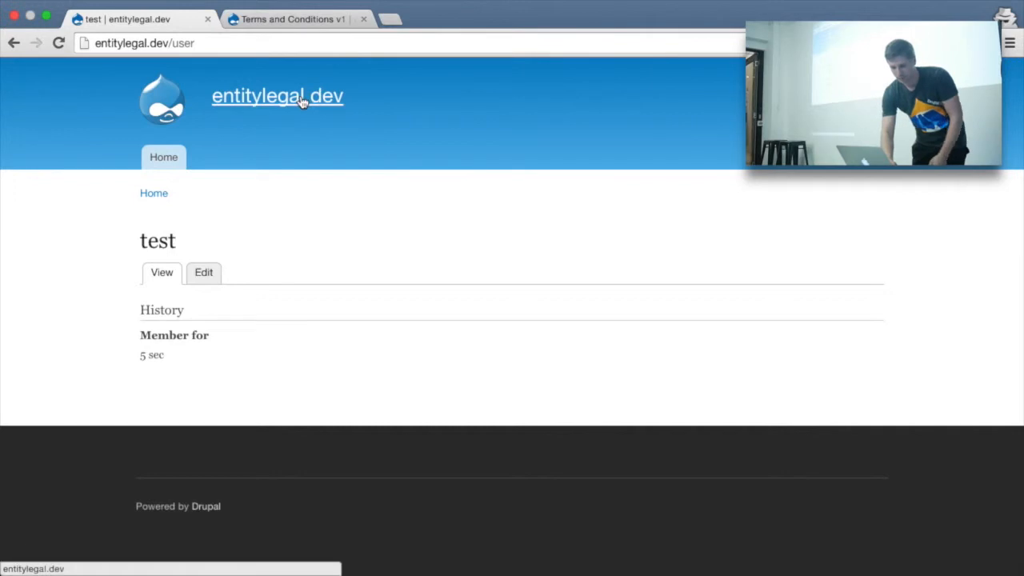
{"action": "left_click", "coordinate": [302, 97]}
{"action": "key", "text": "ctrl+Left"}
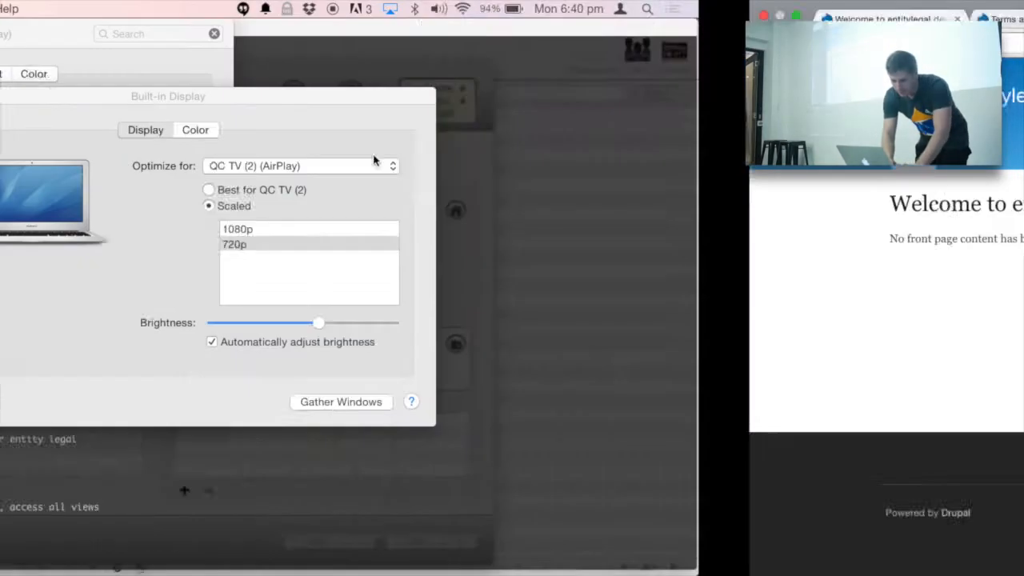
{"action": "key", "text": "ctrl+Right"}
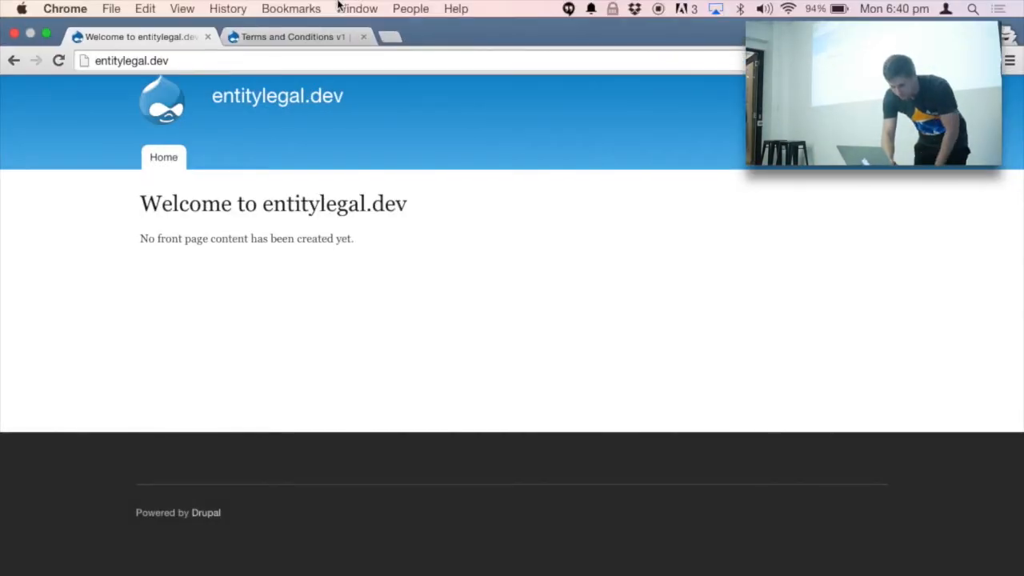
{"action": "left_click", "coordinate": [351, 8]}
{"action": "left_click", "coordinate": [344, 187]}
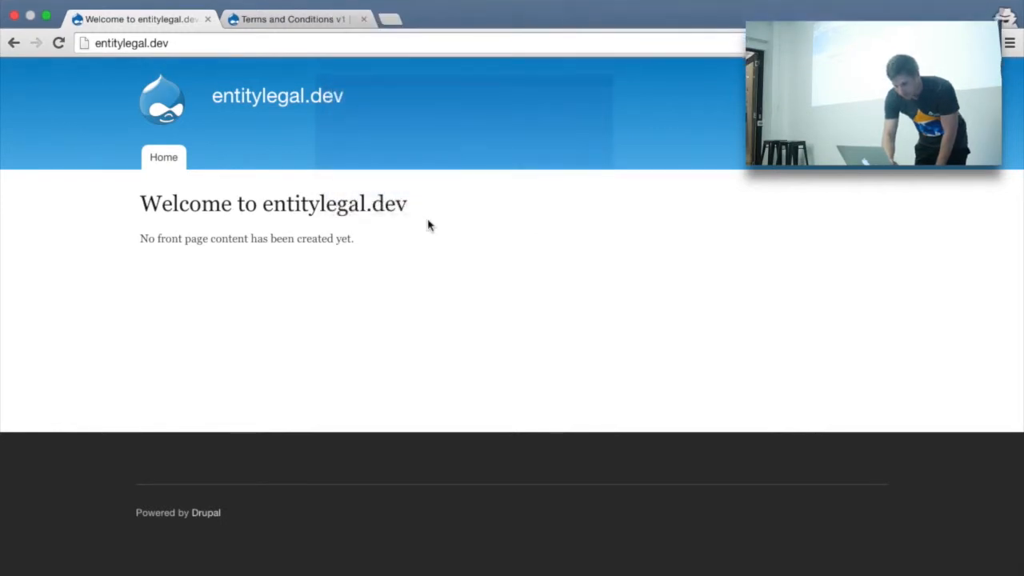
{"action": "left_click", "coordinate": [295, 19]}
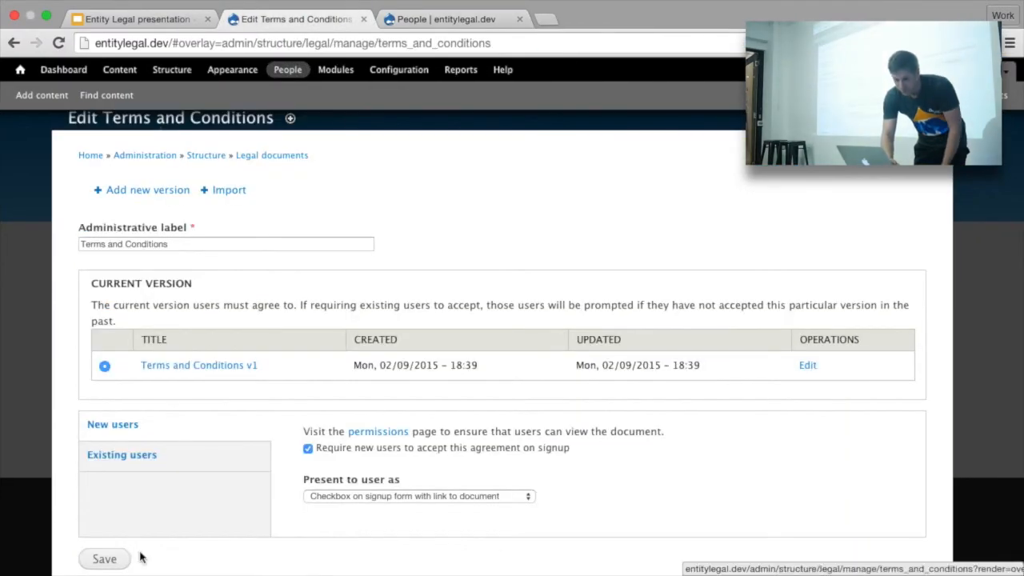
Step: Save new version 'Terms and conditions v2' (terms_and_conditions_v2) with text 'Version 2 text'
{"action": "left_click", "coordinate": [177, 194]}
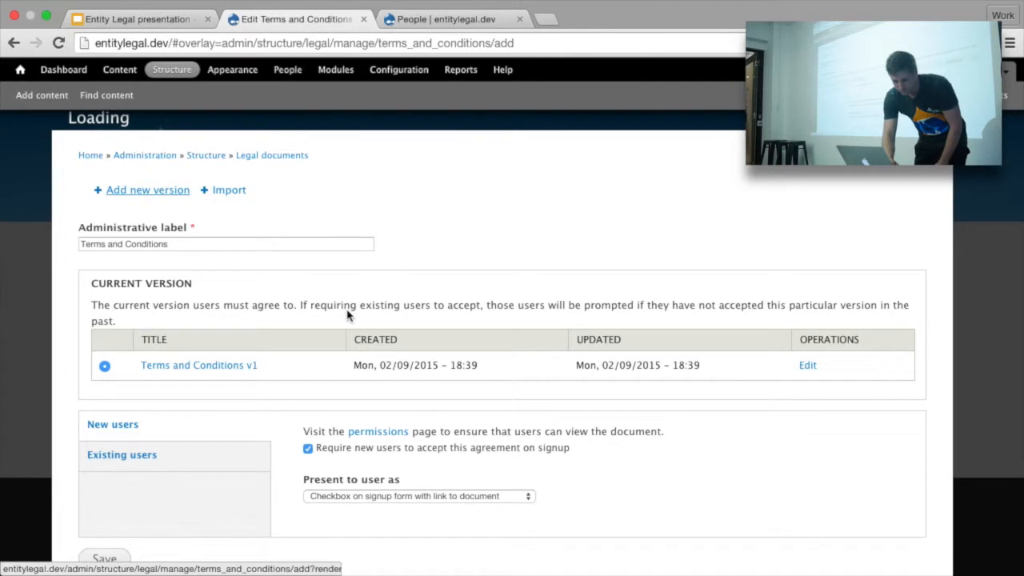
{"action": "left_click", "coordinate": [209, 223]}
{"action": "type", "text": "Te"}
{"action": "key", "text": "Down"}
{"action": "key", "text": "Down"}
{"action": "key", "text": "Down"}
{"action": "key", "text": "Return"}
{"action": "key", "text": "Tab"}
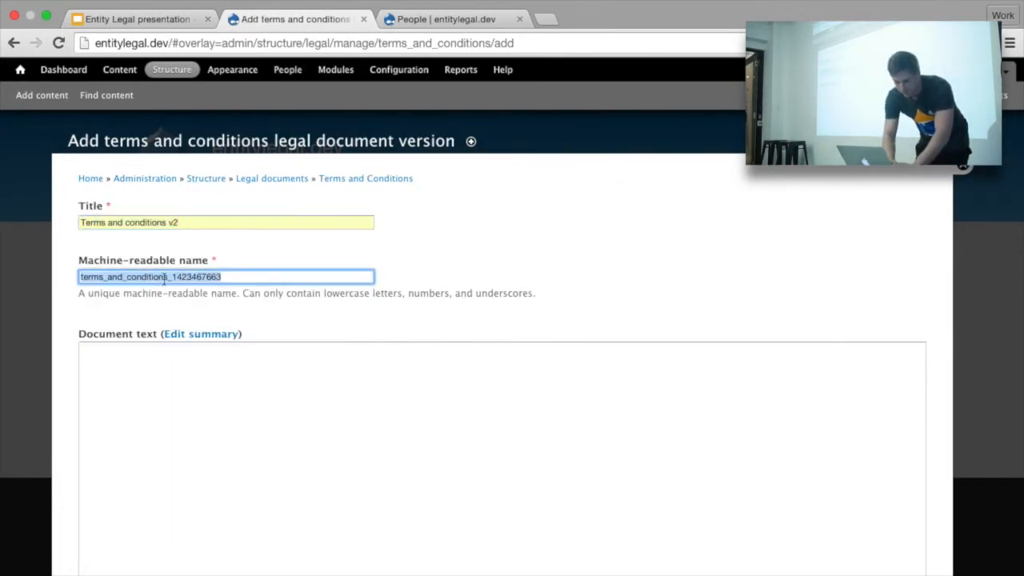
{"action": "left_click", "coordinate": [164, 279]}
{"action": "left_click_drag", "start_coordinate": [174, 278], "coordinate": [230, 279]}
{"action": "type", "text": "v2"}
{"action": "left_click", "coordinate": [331, 474]}
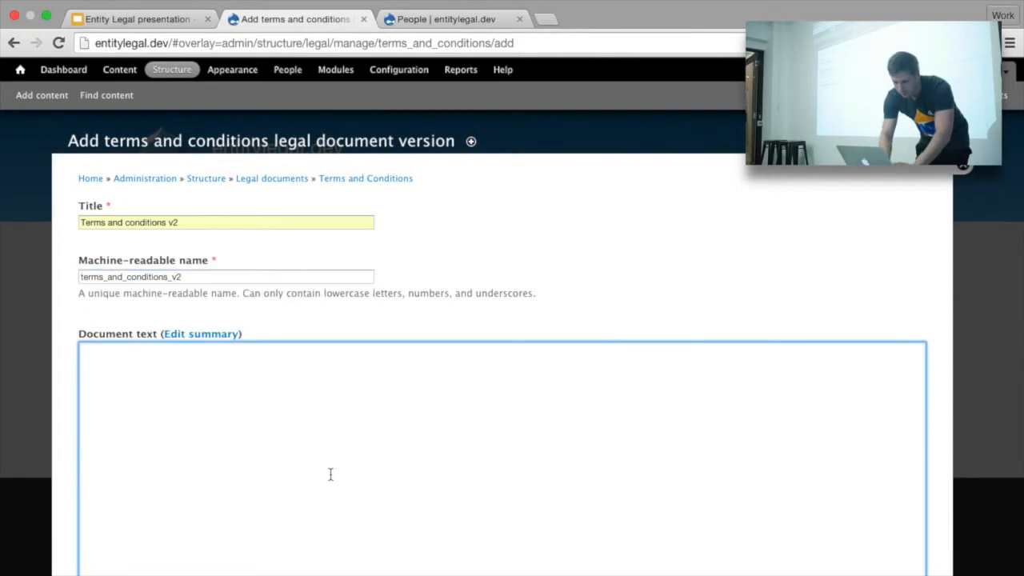
{"action": "type", "text": "Version 2 tex"}
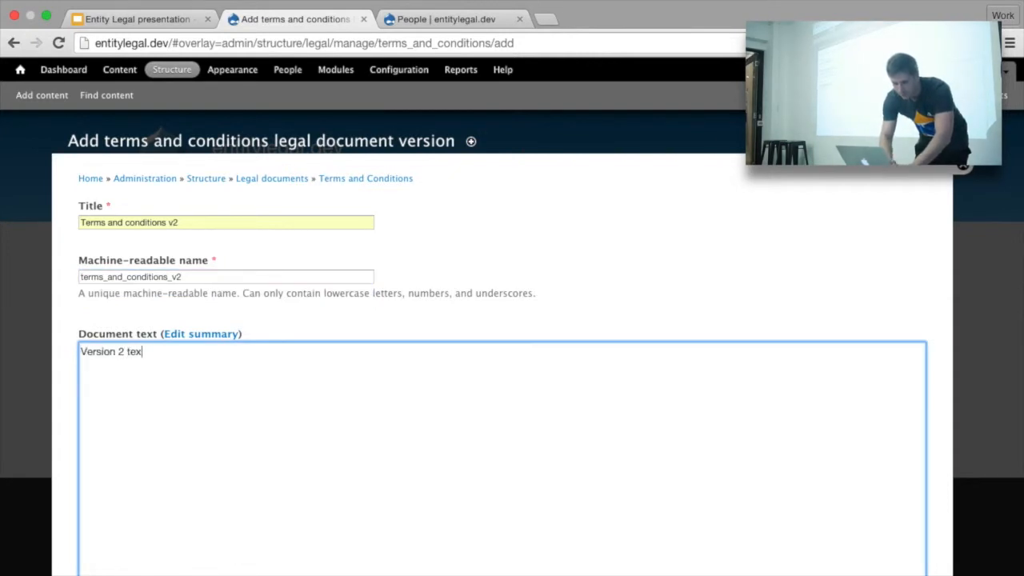
{"action": "type", "text": "t"}
{"action": "scroll", "coordinate": [512, 344], "scroll_direction": "down", "scroll_amount": 8}
{"action": "left_click", "coordinate": [118, 512]}
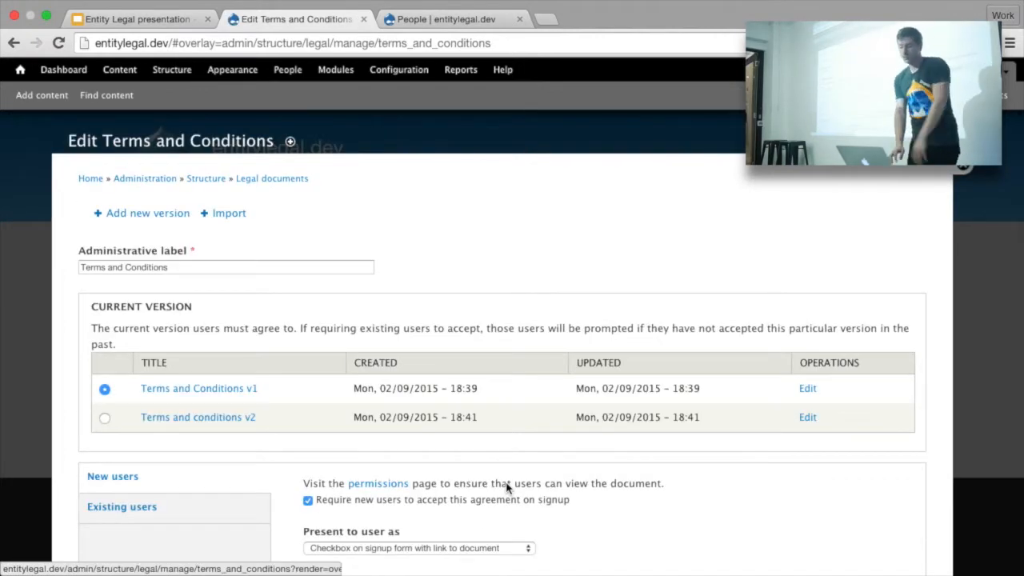
Step: Preview the Terms and conditions v2 page, close it, and select v2 as current version
{"action": "left_click", "coordinate": [213, 422]}
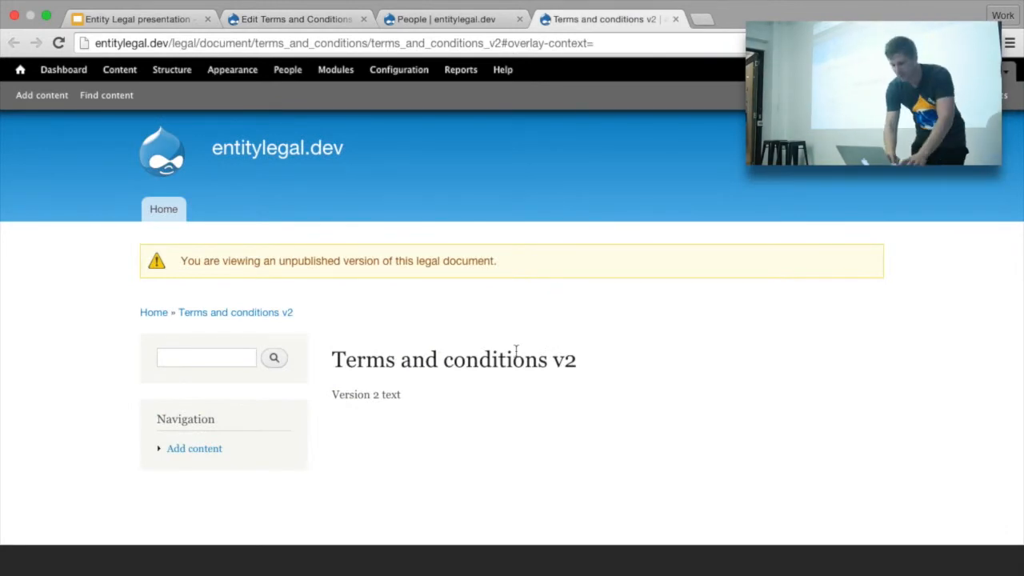
{"action": "key", "text": "super+w"}
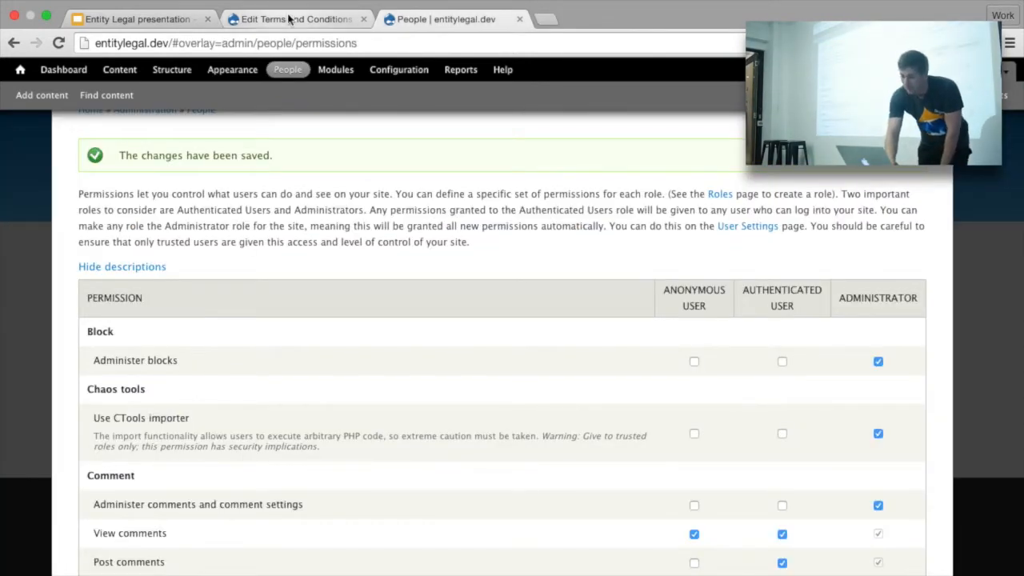
{"action": "left_click", "coordinate": [292, 16]}
{"action": "scroll", "coordinate": [321, 288], "scroll_direction": "down", "scroll_amount": 2}
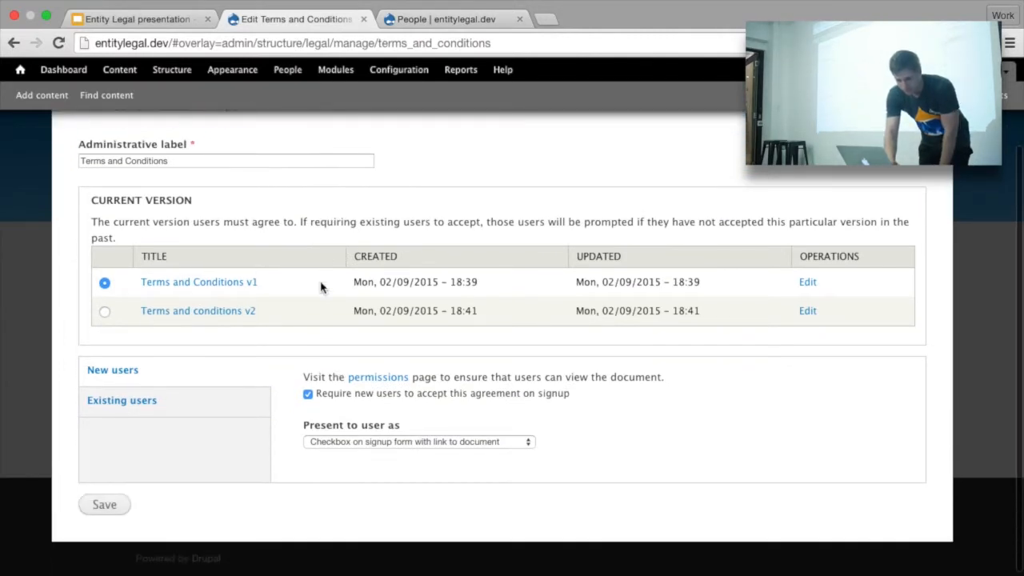
{"action": "double_click", "coordinate": [104, 317]}
Step: Save v2 as the current version, then bring forward the test user's window
{"action": "left_click", "coordinate": [104, 316]}
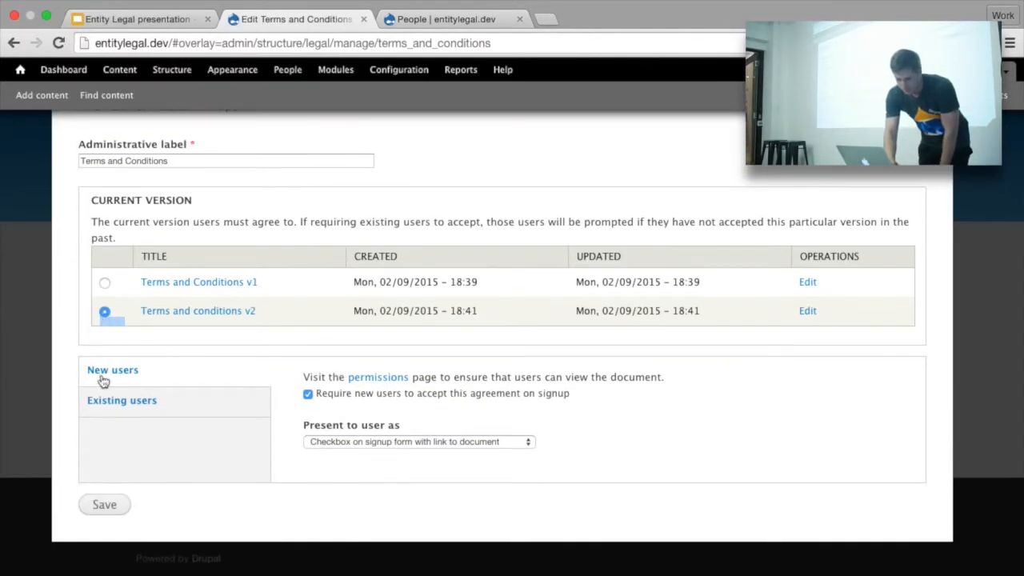
{"action": "left_click", "coordinate": [103, 502]}
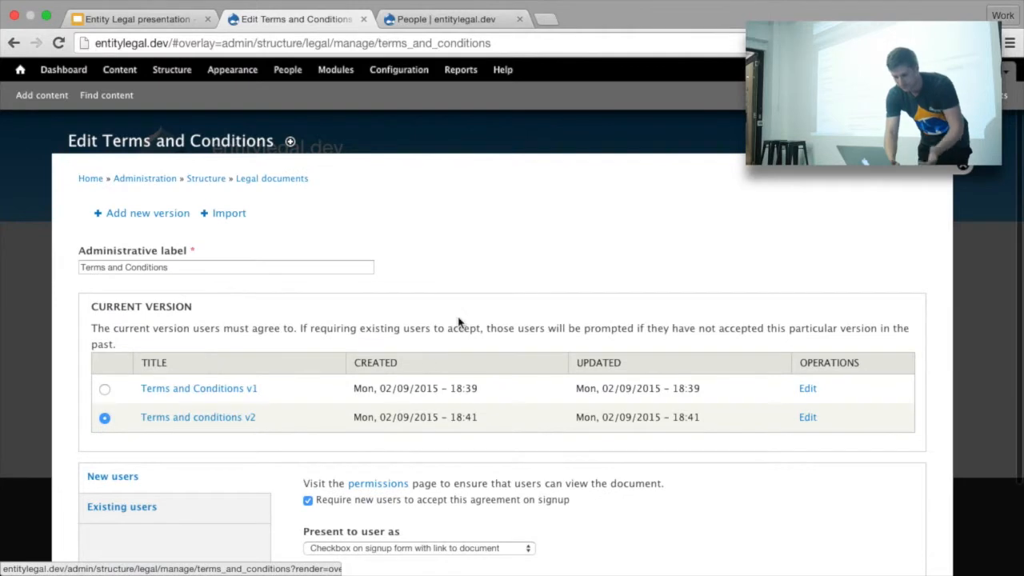
{"action": "left_click", "coordinate": [410, 8]}
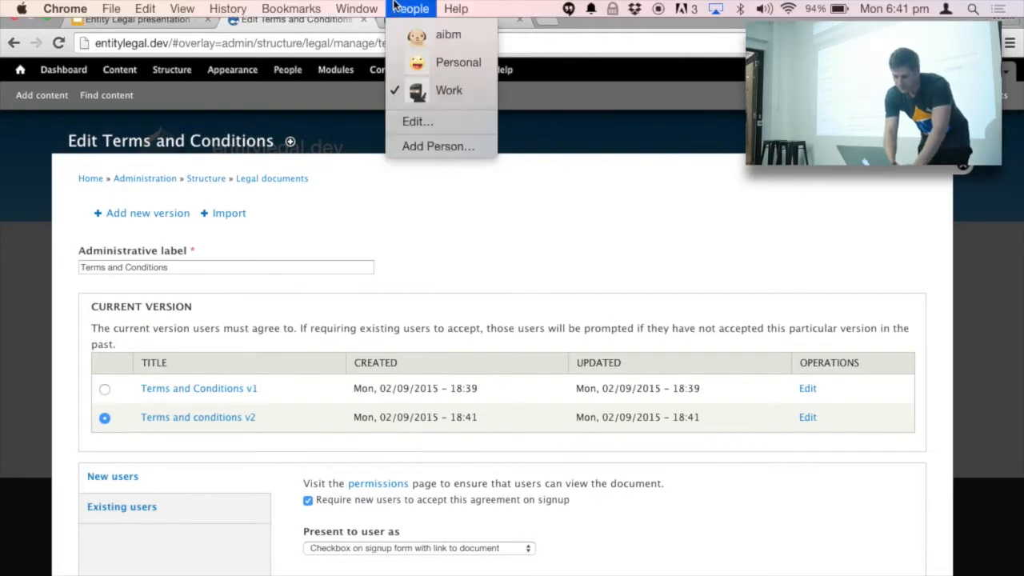
{"action": "left_click", "coordinate": [344, 205]}
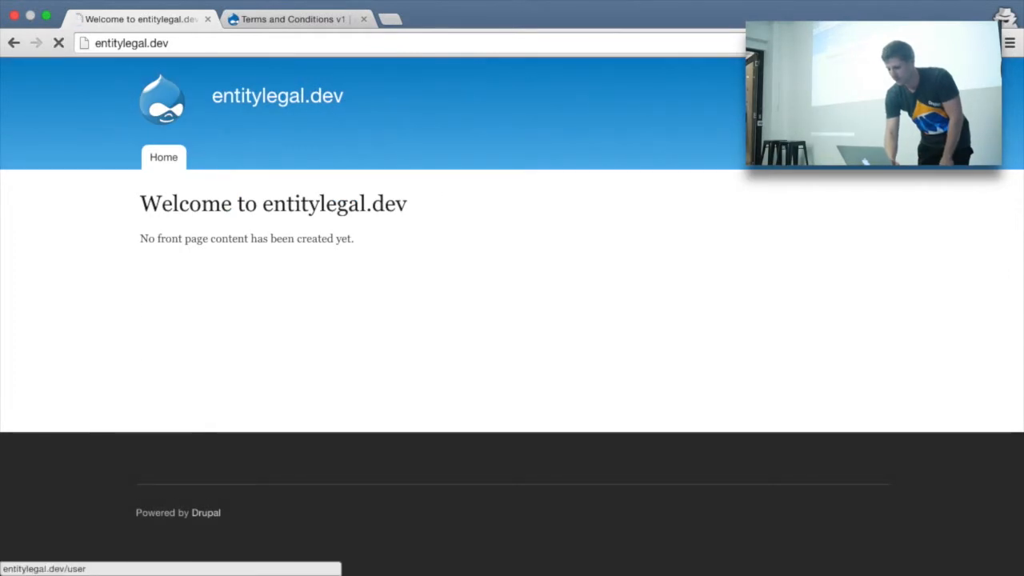
{"action": "left_click", "coordinate": [306, 94]}
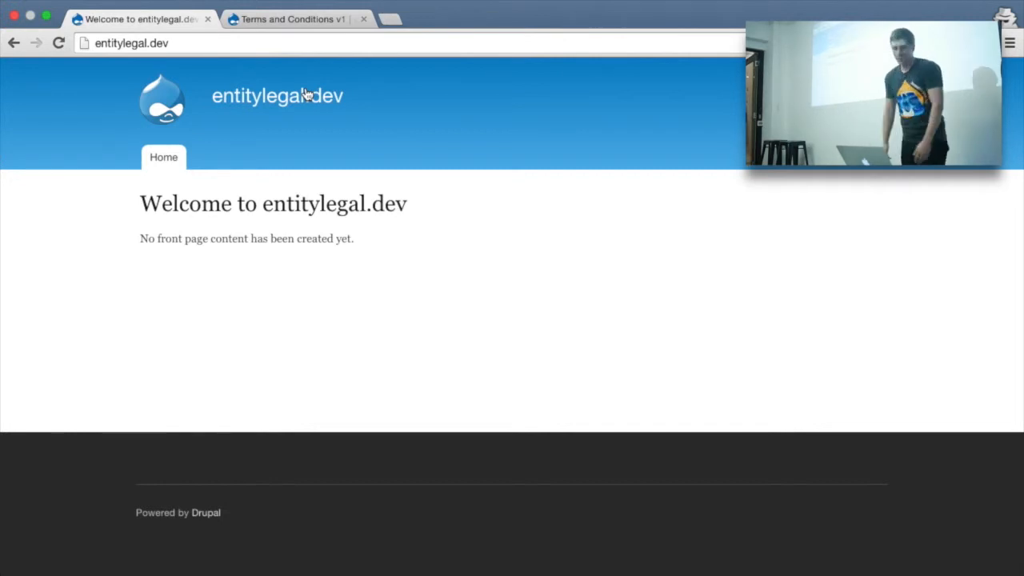
Step: On the Existing users tab, require acceptance with 'Popup on all pages until accepted' and save
{"action": "left_click", "coordinate": [377, 8]}
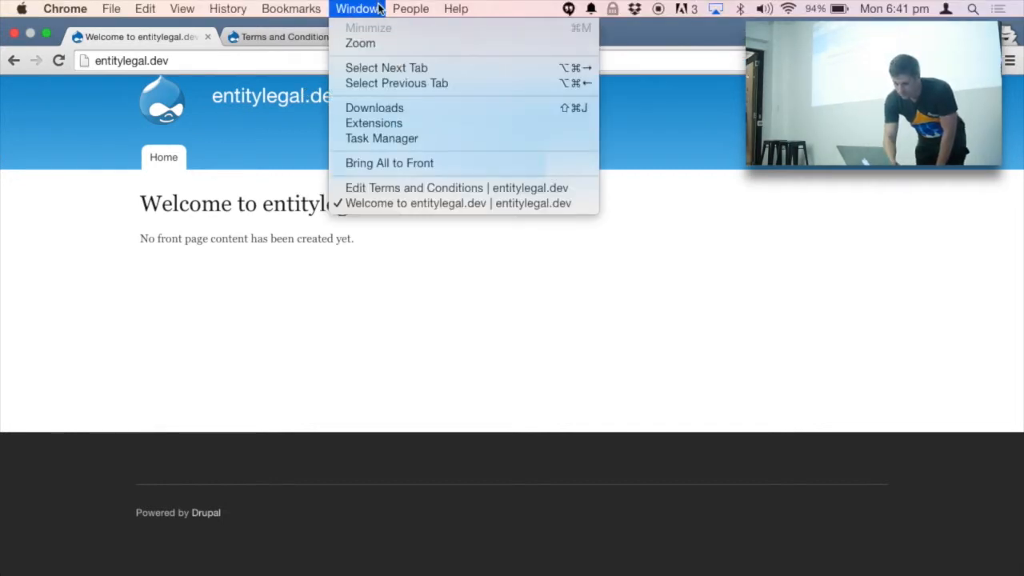
{"action": "left_click", "coordinate": [380, 190]}
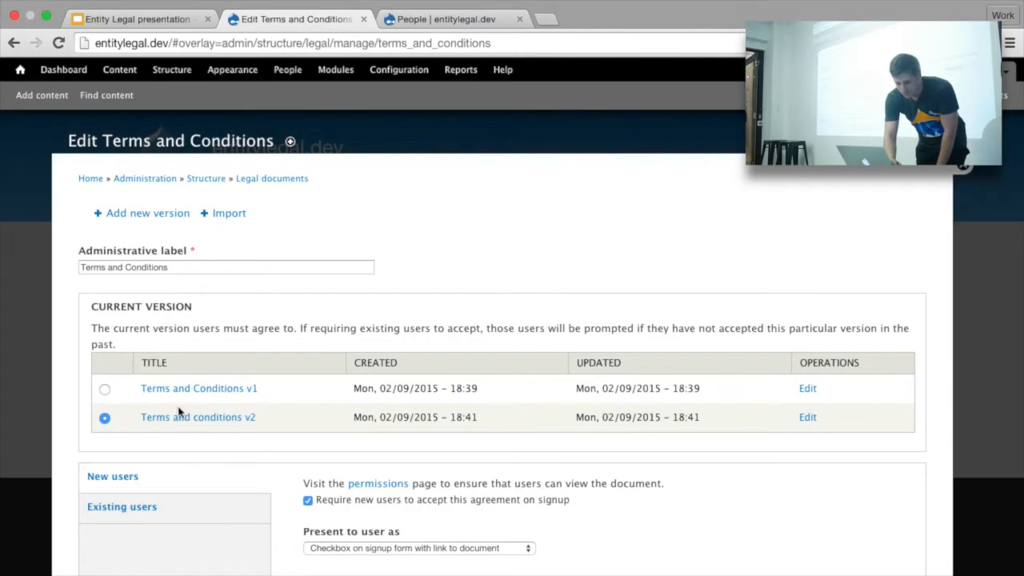
{"action": "scroll", "coordinate": [200, 416], "scroll_direction": "down", "scroll_amount": 3}
{"action": "left_click", "coordinate": [215, 453]}
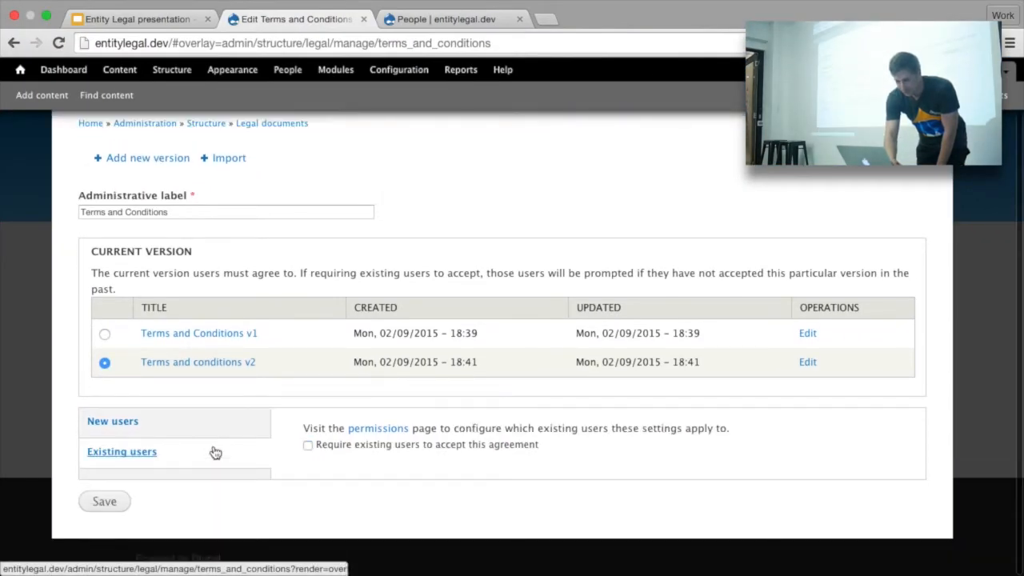
{"action": "left_click", "coordinate": [414, 446]}
{"action": "scroll", "coordinate": [416, 450], "scroll_direction": "down", "scroll_amount": 2}
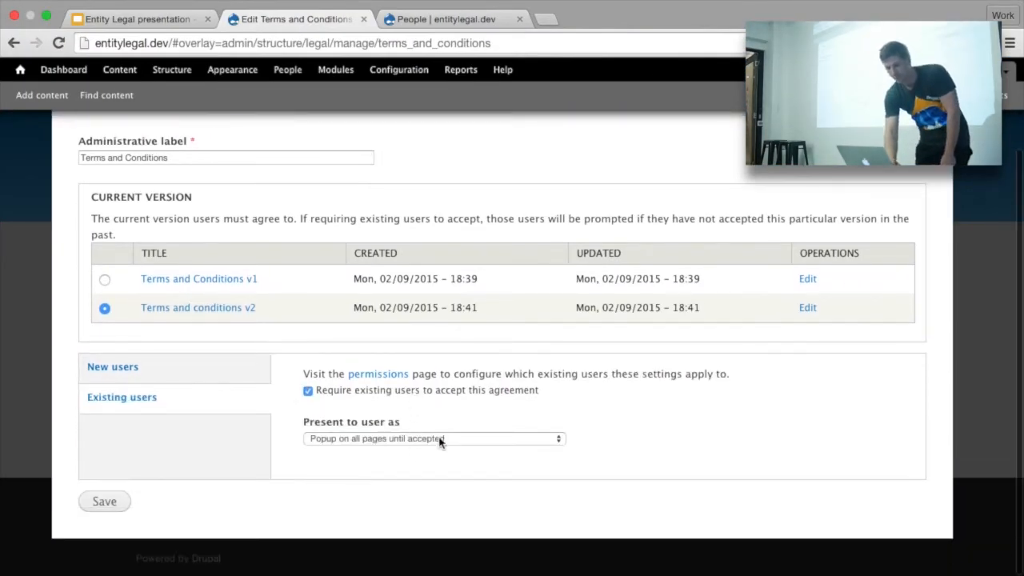
{"action": "left_click", "coordinate": [439, 440]}
{"action": "left_click", "coordinate": [439, 440]}
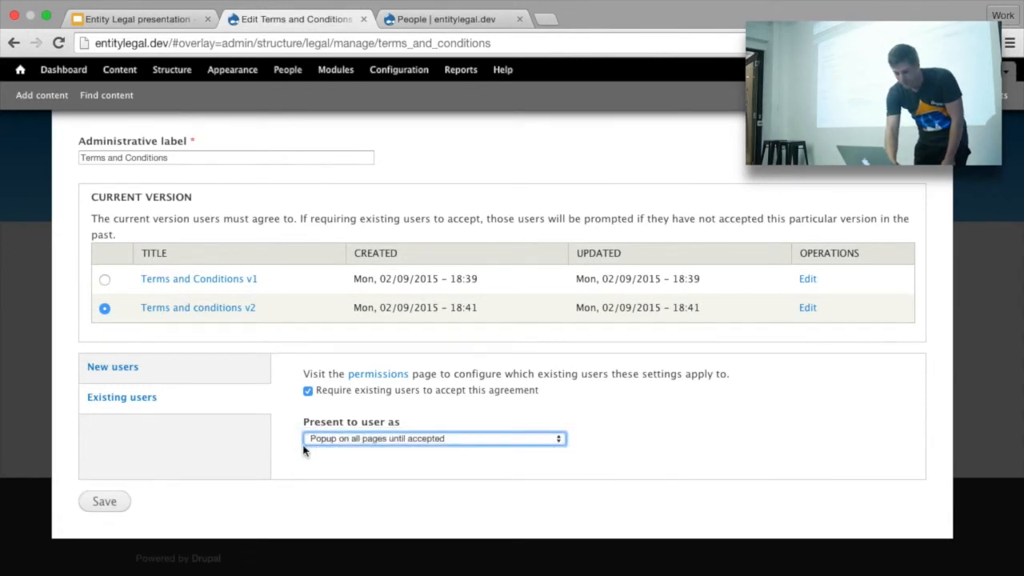
{"action": "left_click", "coordinate": [104, 501]}
{"action": "scroll", "coordinate": [489, 465], "scroll_direction": "down", "scroll_amount": 3}
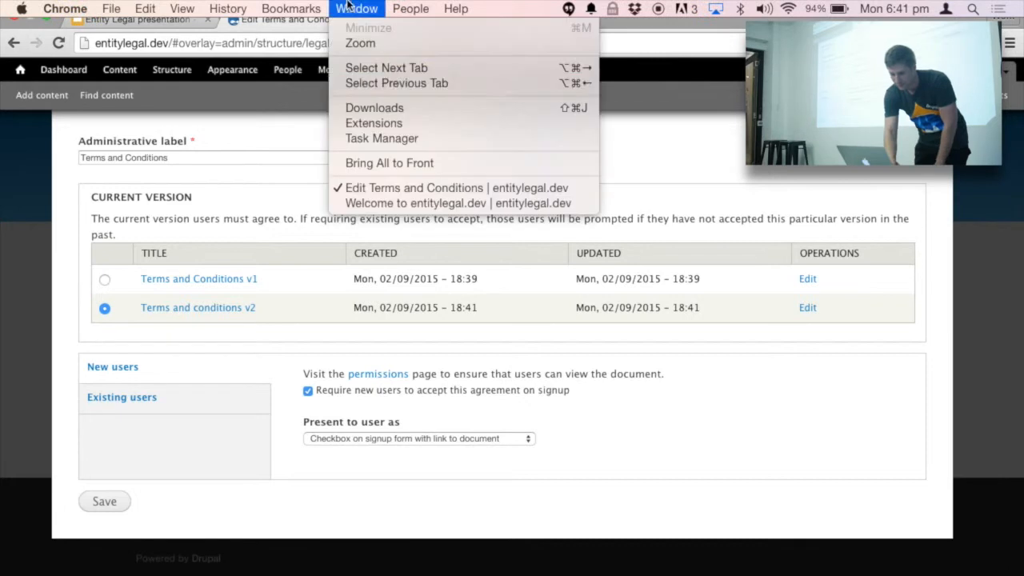
{"action": "left_click", "coordinate": [339, 202]}
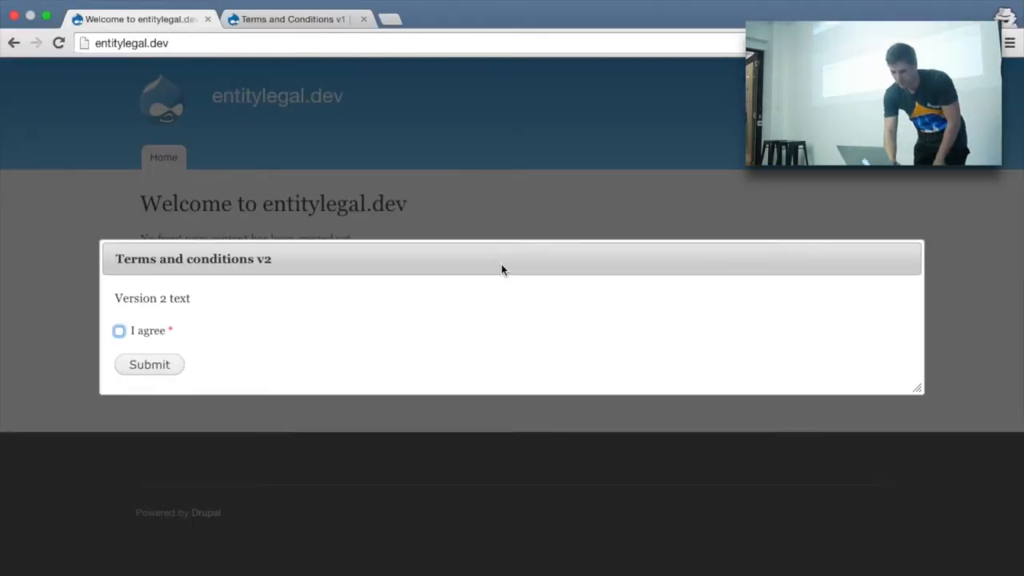
{"action": "left_click", "coordinate": [371, 103]}
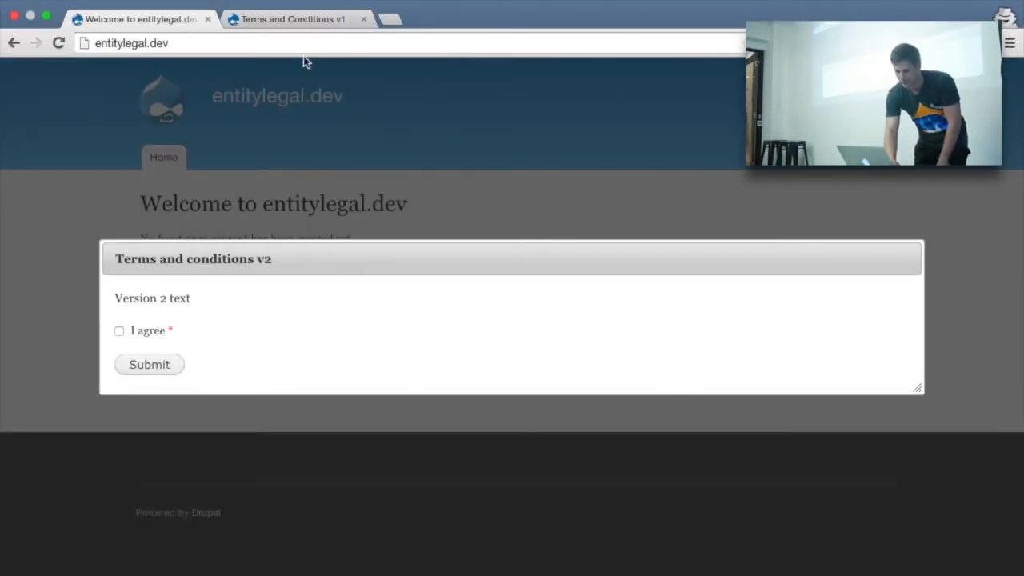
{"action": "left_click", "coordinate": [351, 8]}
{"action": "left_click", "coordinate": [348, 188]}
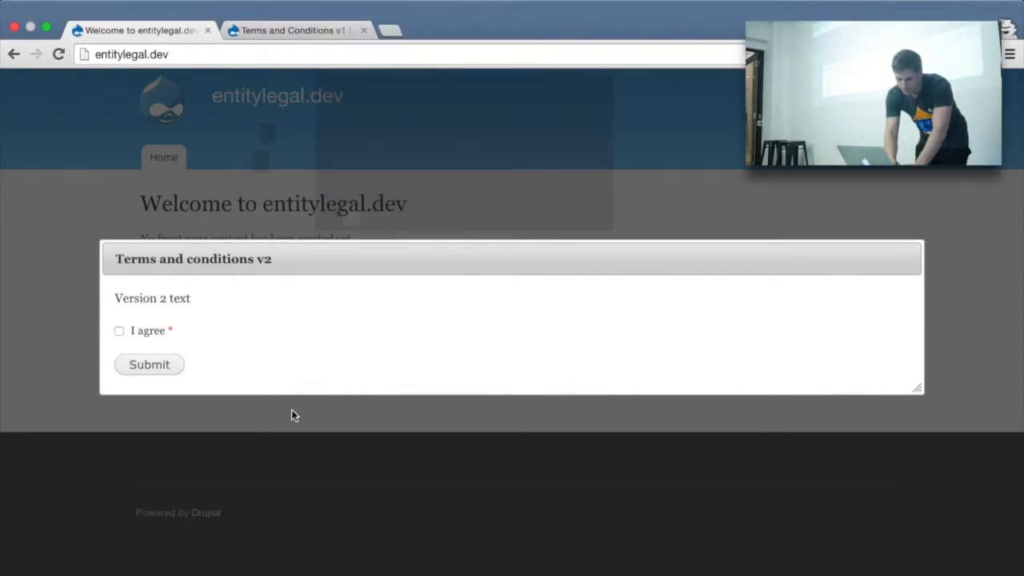
{"action": "left_click", "coordinate": [350, 438]}
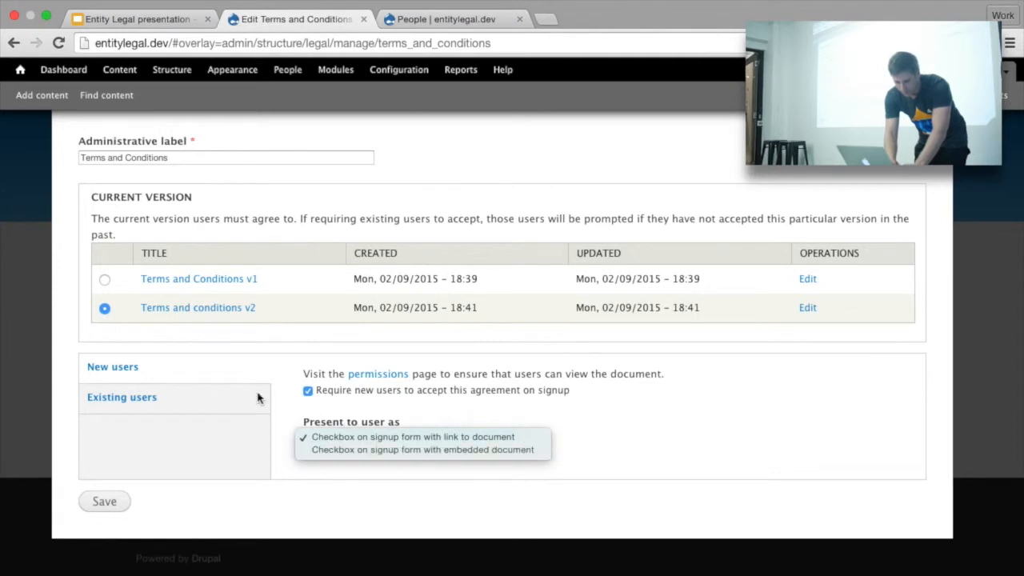
Step: Change the existing-user prompt to 'Drupal warning message, prompting the user, until accepted' and save
{"action": "left_click", "coordinate": [190, 400]}
{"action": "left_click", "coordinate": [361, 442]}
{"action": "left_click", "coordinate": [360, 452]}
{"action": "right_click", "coordinate": [101, 496]}
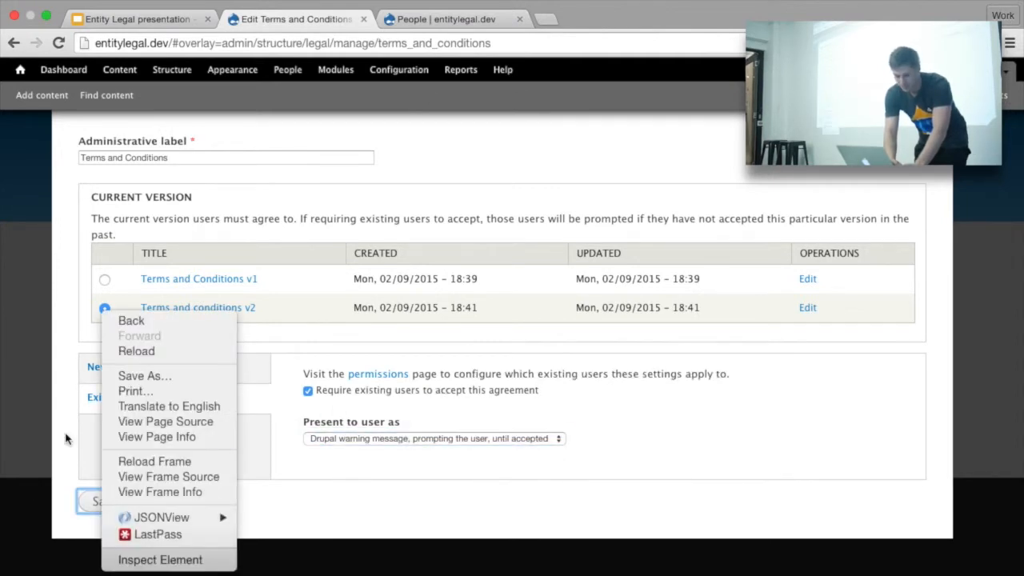
{"action": "left_click", "coordinate": [78, 467]}
{"action": "left_click", "coordinate": [88, 502]}
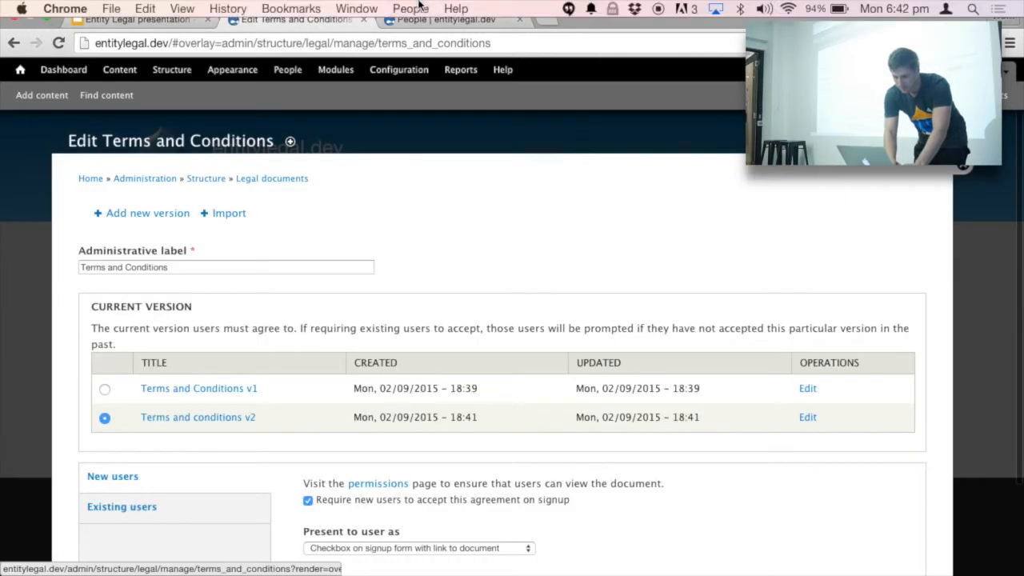
Step: Reload the 'Welcome to entitylegal.dev' window to see the warning message
{"action": "left_click", "coordinate": [356, 8]}
{"action": "left_click", "coordinate": [385, 204]}
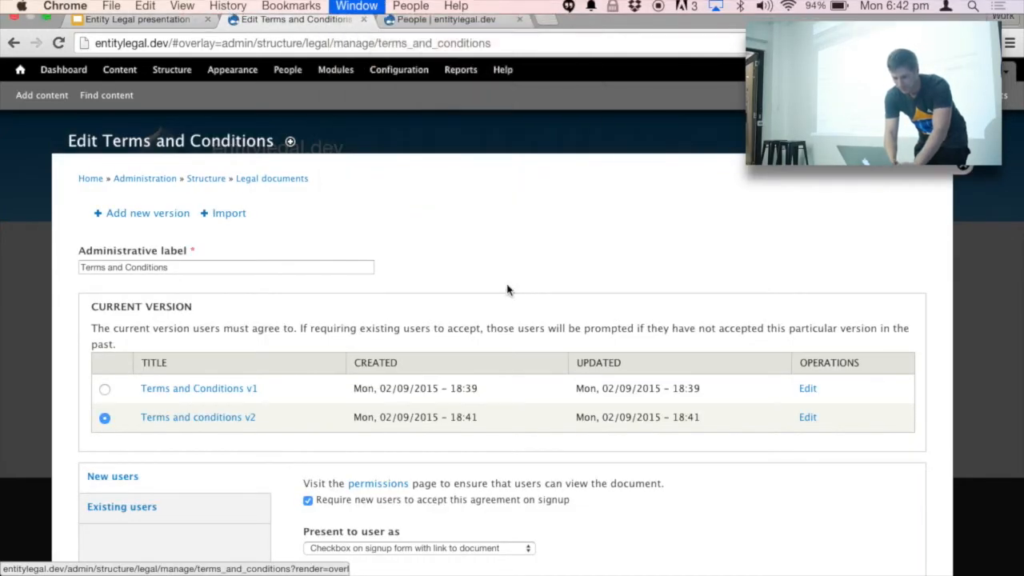
{"action": "left_click", "coordinate": [58, 44]}
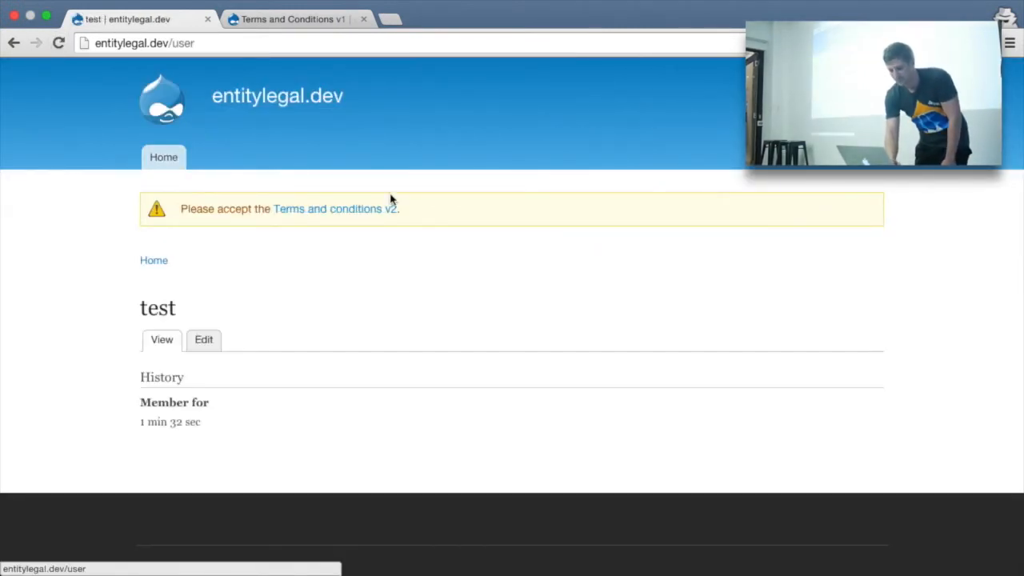
Step: Open the Terms and conditions v2 document, then return to the Edit Terms and Conditions window
{"action": "left_click", "coordinate": [360, 210]}
{"action": "scroll", "coordinate": [370, 246], "scroll_direction": "down", "scroll_amount": 2}
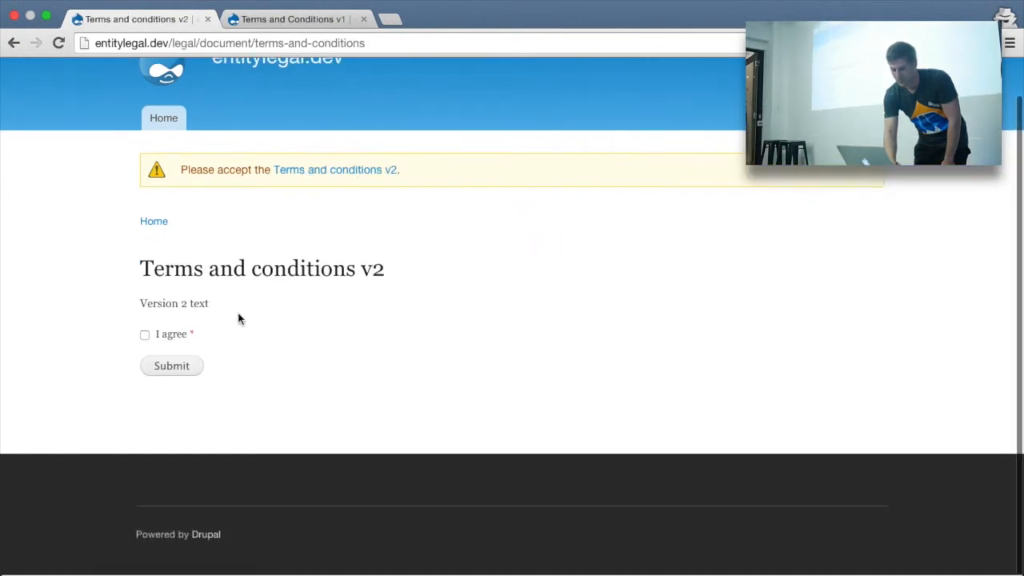
{"action": "left_click", "coordinate": [356, 8]}
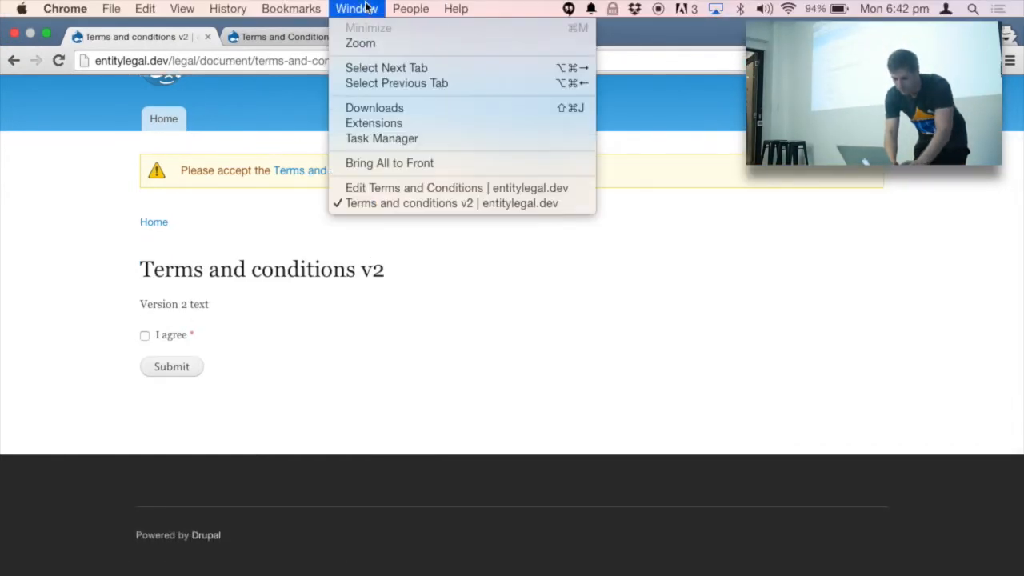
{"action": "left_click", "coordinate": [392, 189]}
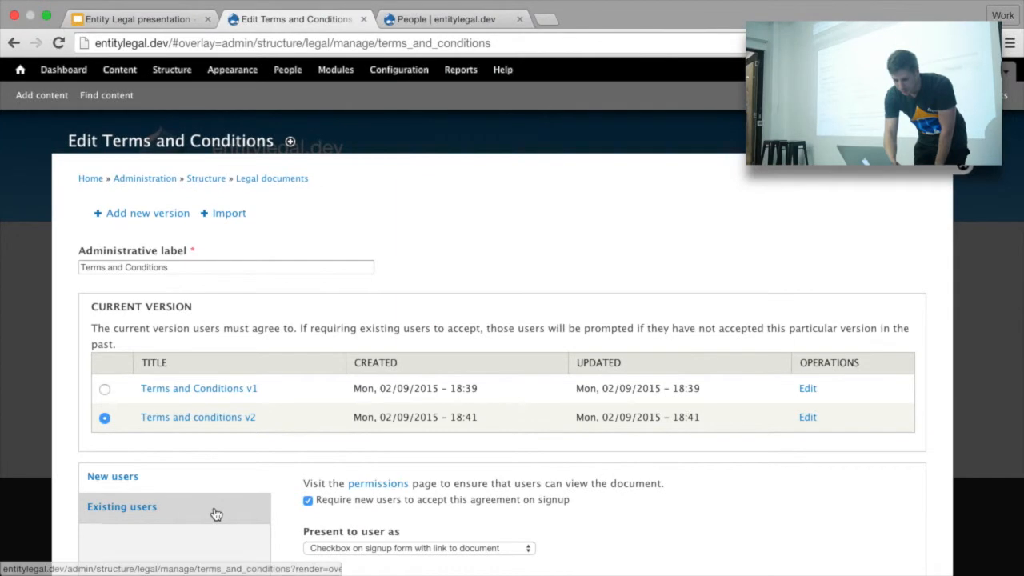
{"action": "scroll", "coordinate": [224, 513], "scroll_direction": "down", "scroll_amount": 4}
Step: Set existing users to 'Redirect every page load' to the agreement, save, and return to the v2 window
{"action": "left_click", "coordinate": [169, 428]}
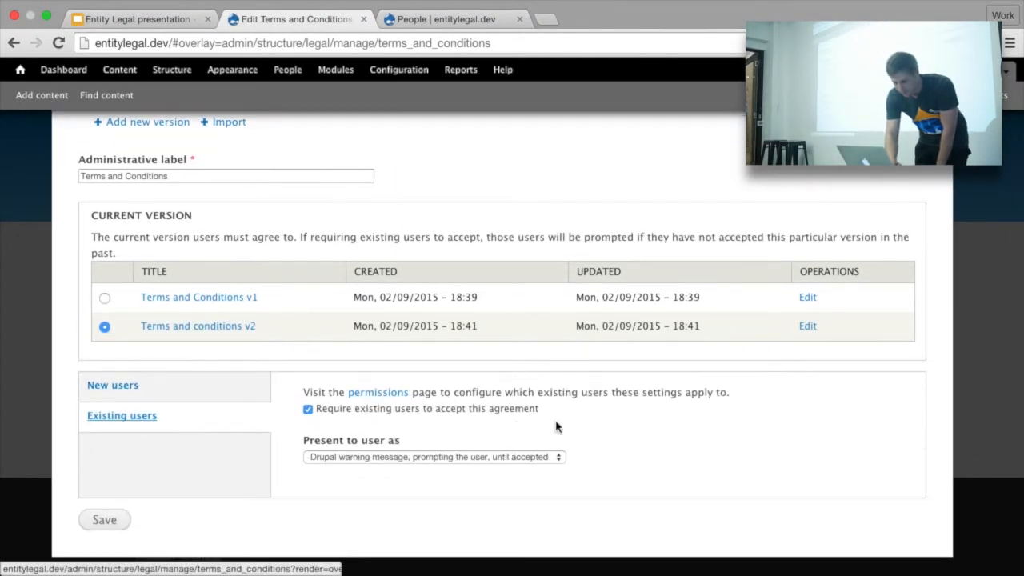
{"action": "left_click", "coordinate": [514, 456]}
{"action": "left_click", "coordinate": [506, 468]}
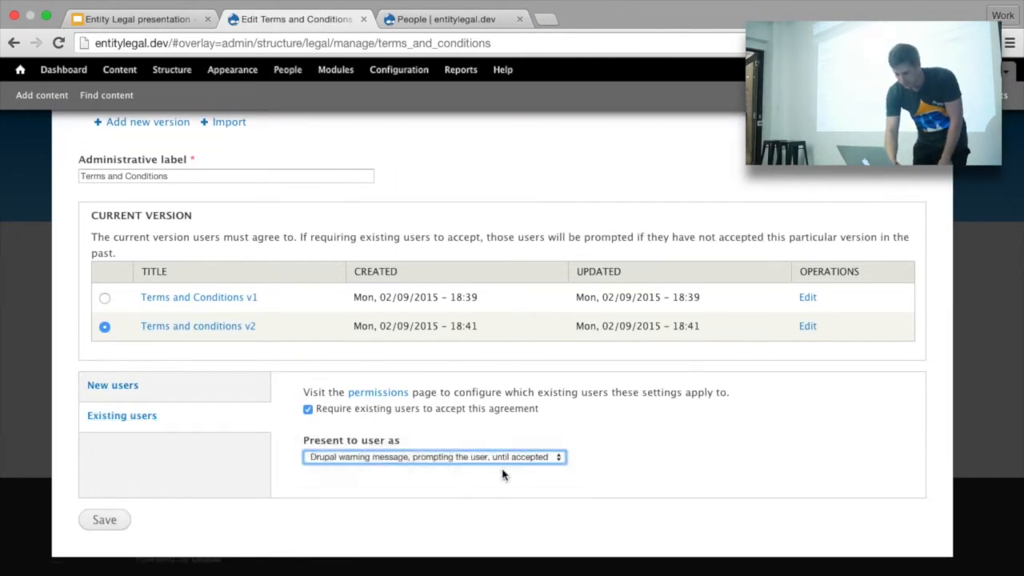
{"action": "left_click", "coordinate": [111, 521]}
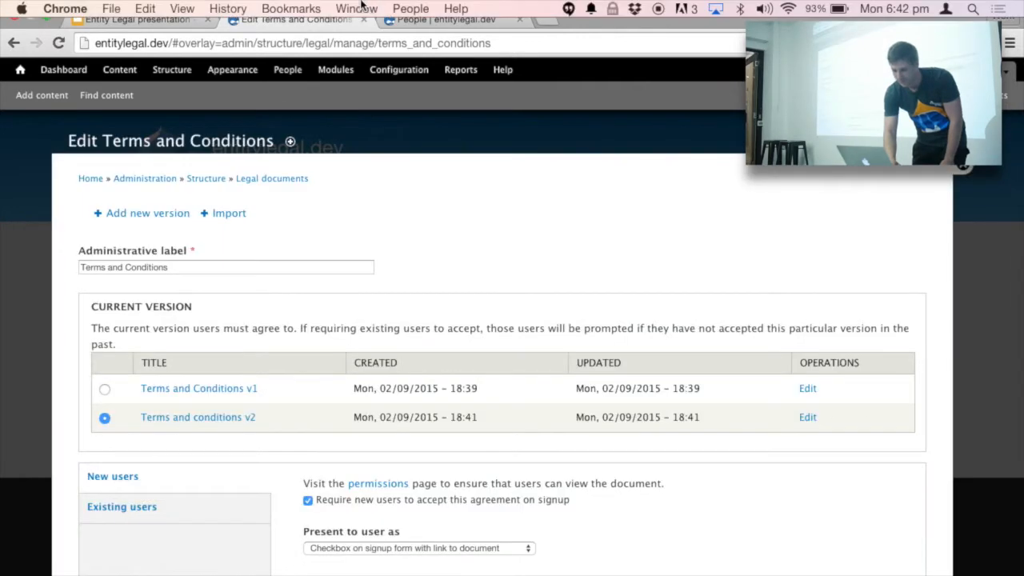
{"action": "left_click", "coordinate": [360, 6]}
{"action": "left_click", "coordinate": [356, 205]}
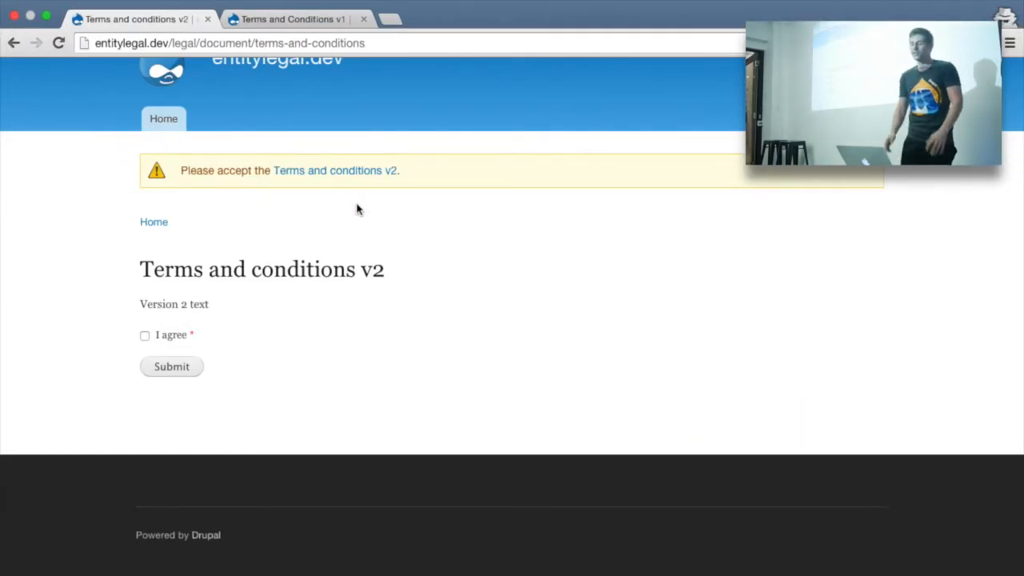
Step: As the test user, follow the redirect to Terms and conditions v2, tick 'I agree' and submit
{"action": "scroll", "coordinate": [357, 208], "scroll_direction": "up", "scroll_amount": 1}
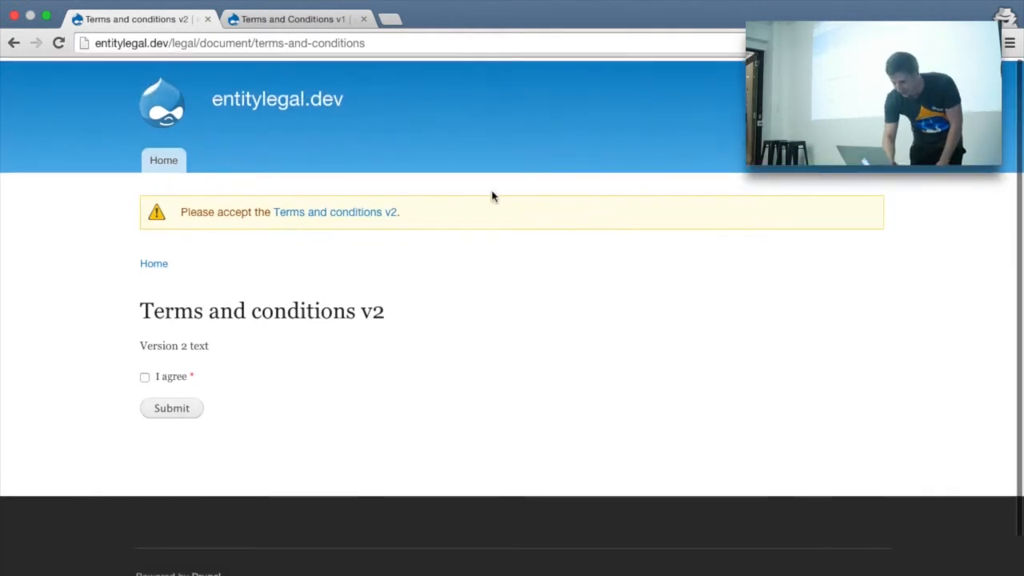
{"action": "left_click", "coordinate": [810, 70]}
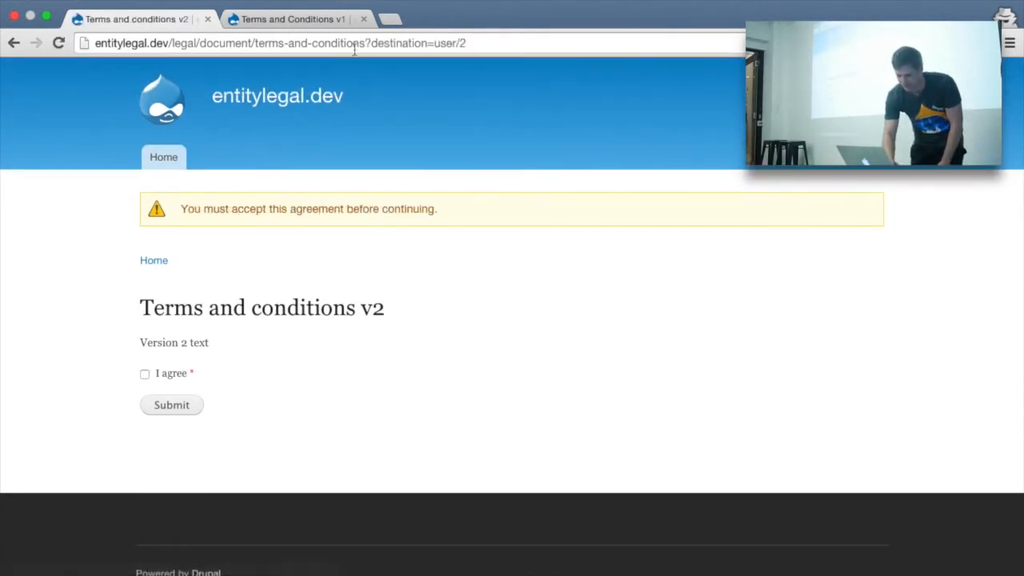
{"action": "left_click", "coordinate": [320, 104]}
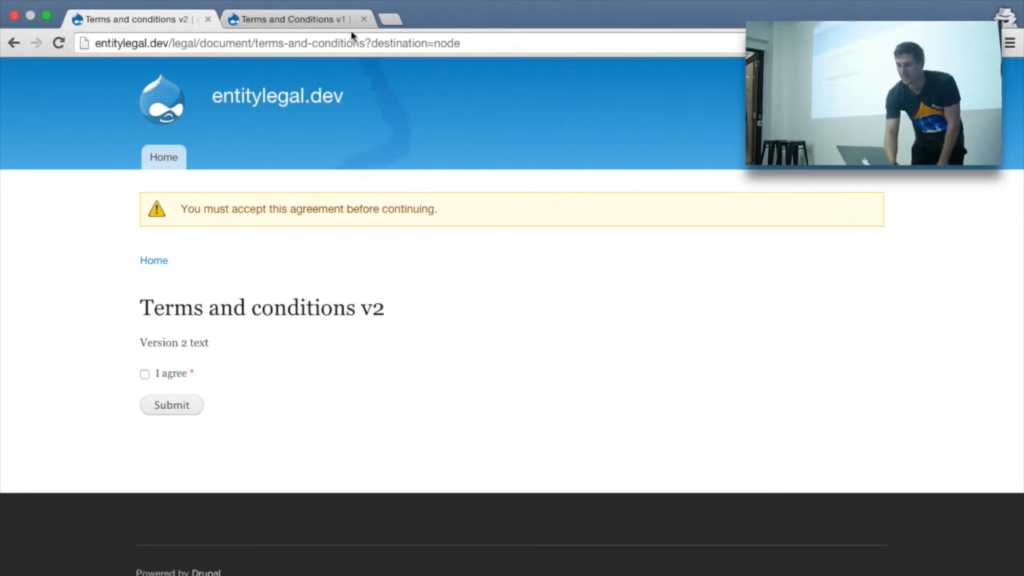
{"action": "left_click_drag", "start_coordinate": [365, 43], "coordinate": [469, 50]}
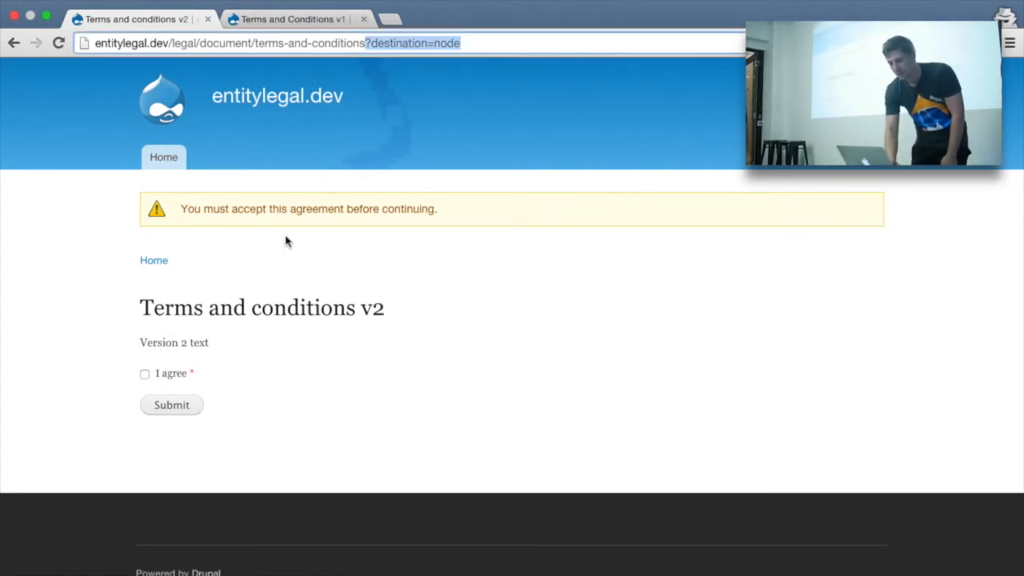
{"action": "left_click", "coordinate": [155, 373]}
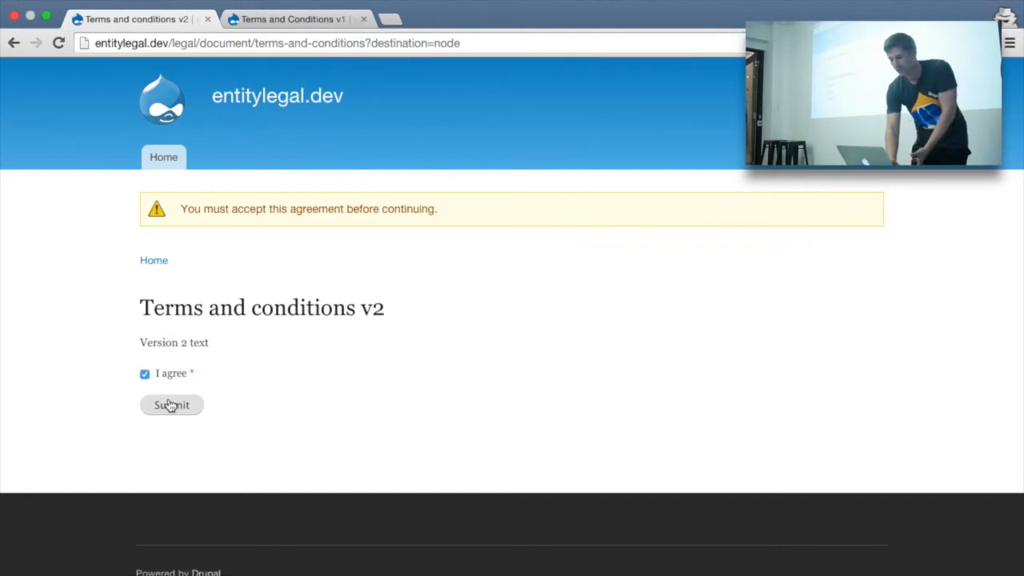
{"action": "left_click", "coordinate": [170, 406]}
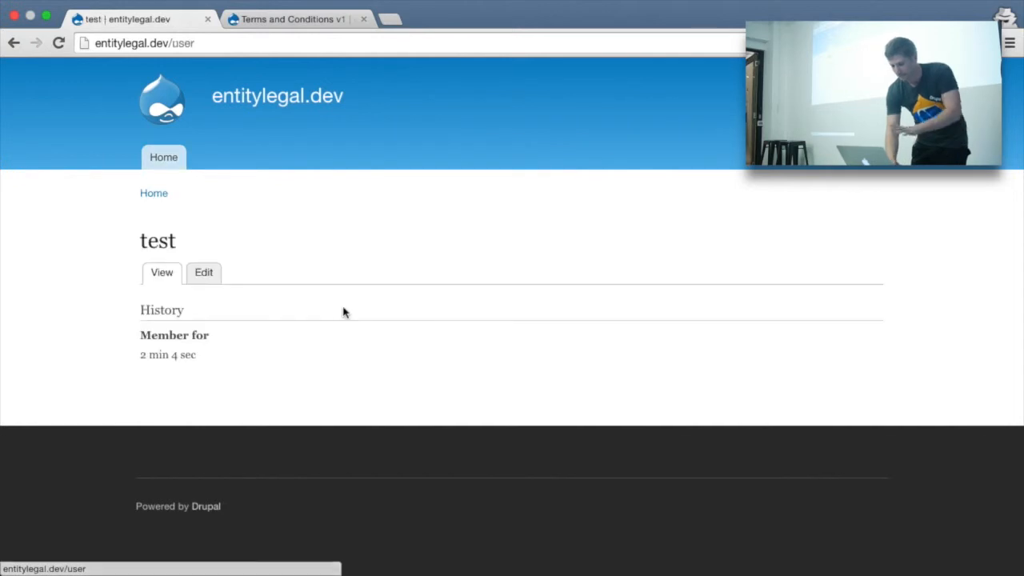
Step: Check the Acceptances list showing the test user accepted v1 and v2, then return to Edit
{"action": "mouse_move", "coordinate": [406, 1]}
{"action": "left_click", "coordinate": [369, 4]}
{"action": "left_click", "coordinate": [388, 188]}
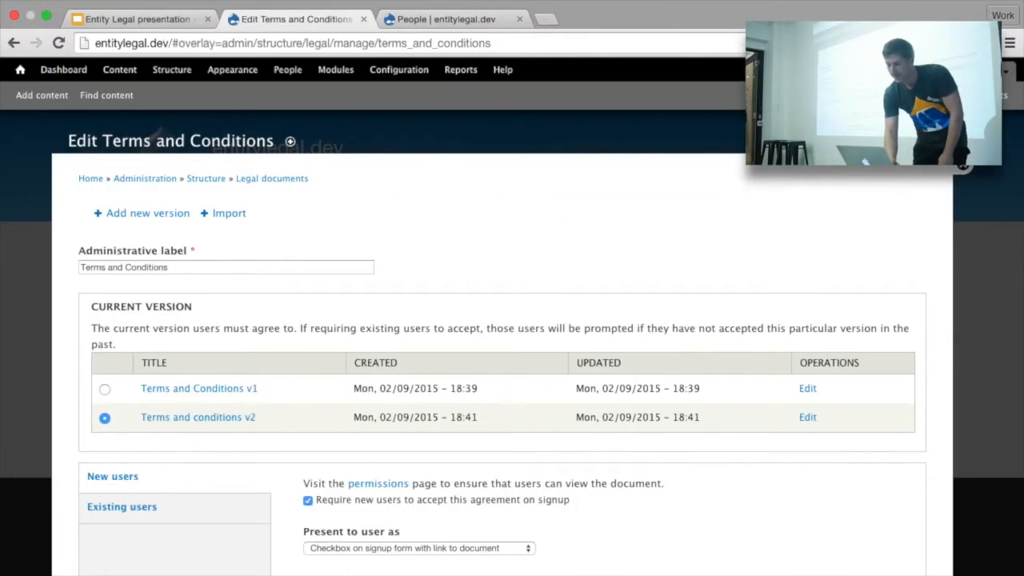
{"action": "left_click", "coordinate": [888, 144]}
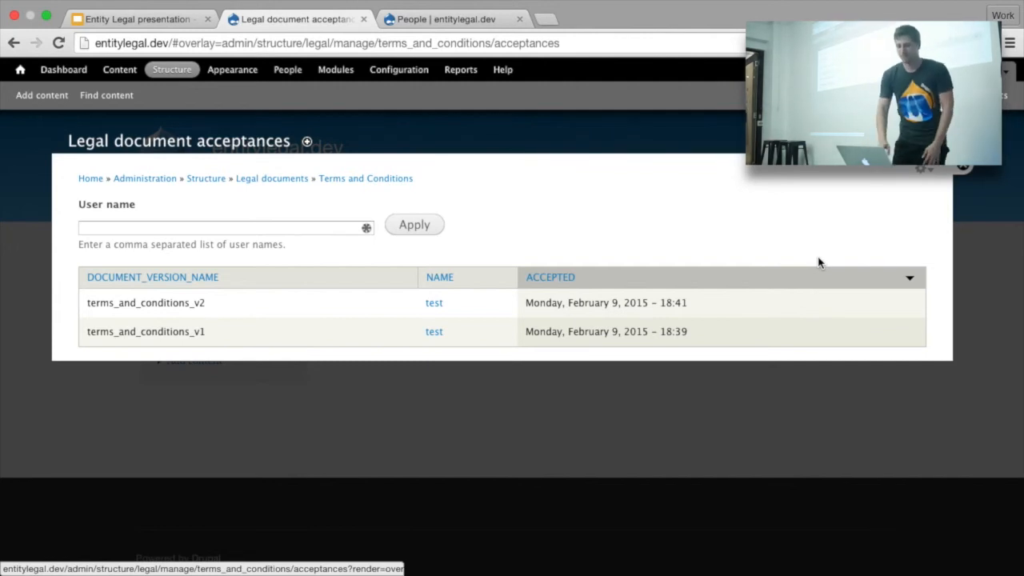
{"action": "left_click", "coordinate": [836, 144]}
{"action": "scroll", "coordinate": [886, 357], "scroll_direction": "down", "scroll_amount": 1}
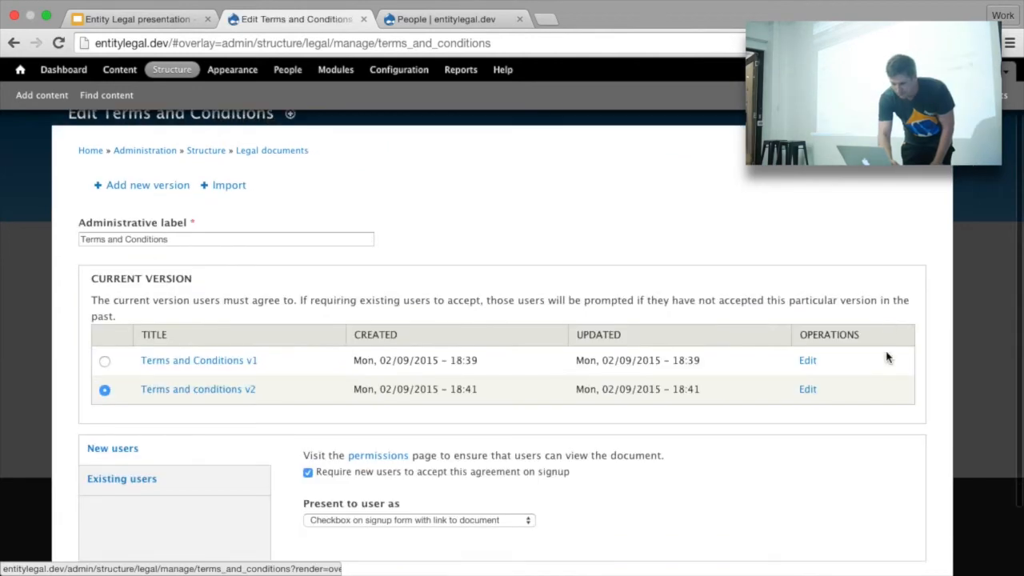
{"action": "scroll", "coordinate": [886, 357], "scroll_direction": "down", "scroll_amount": 1}
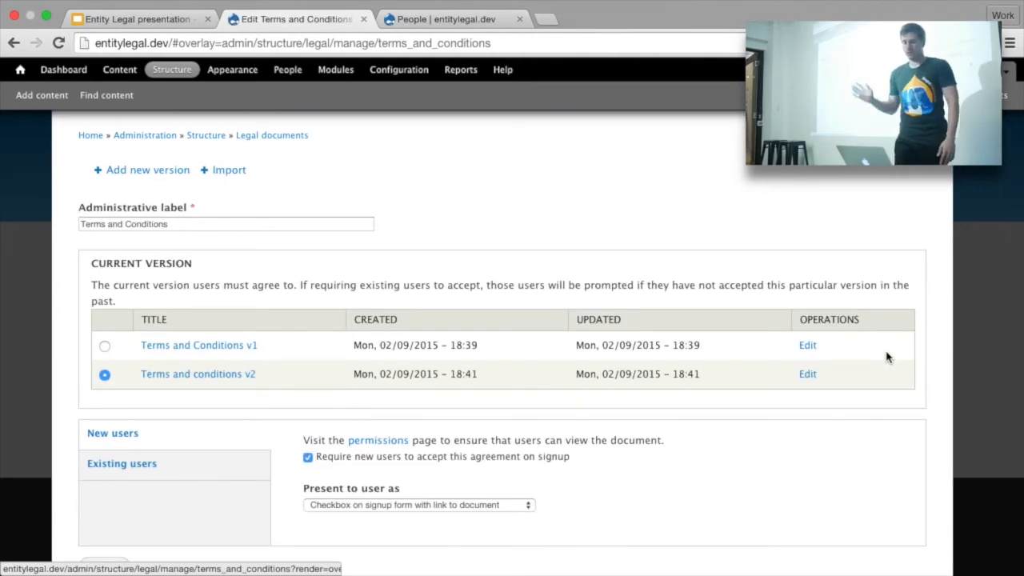